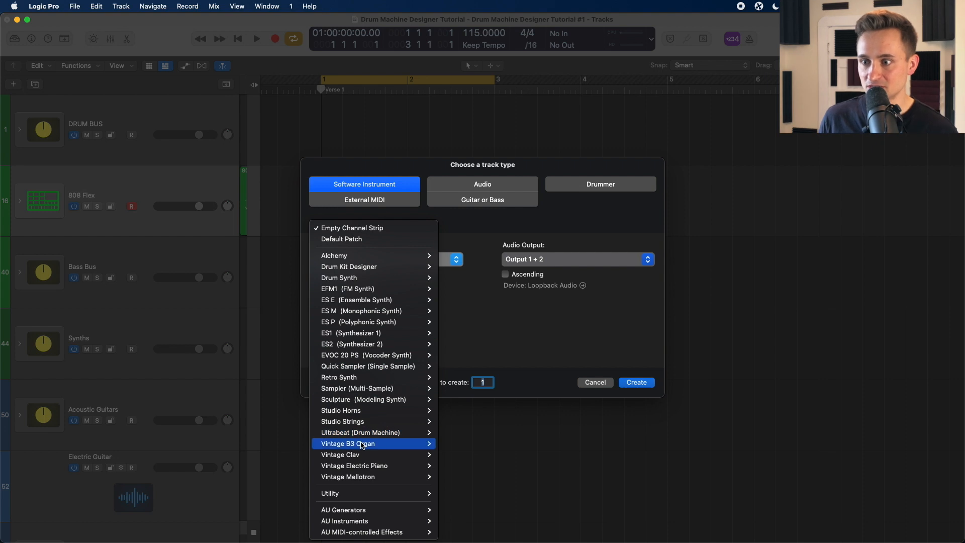
Create one new software instrument track with an empty channel strip and the Library open
{"action": "left_click", "coordinate": [520, 339]}
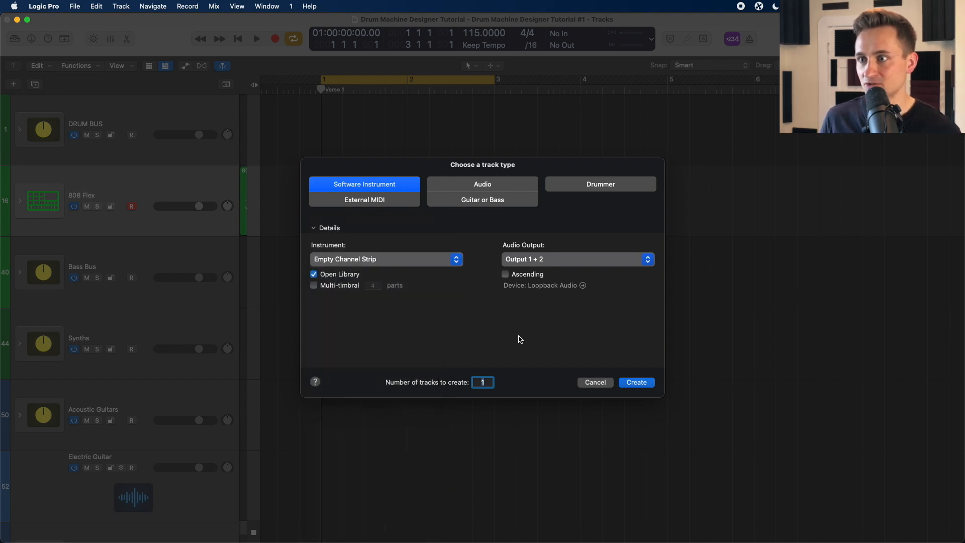
{"action": "left_click", "coordinate": [401, 262]}
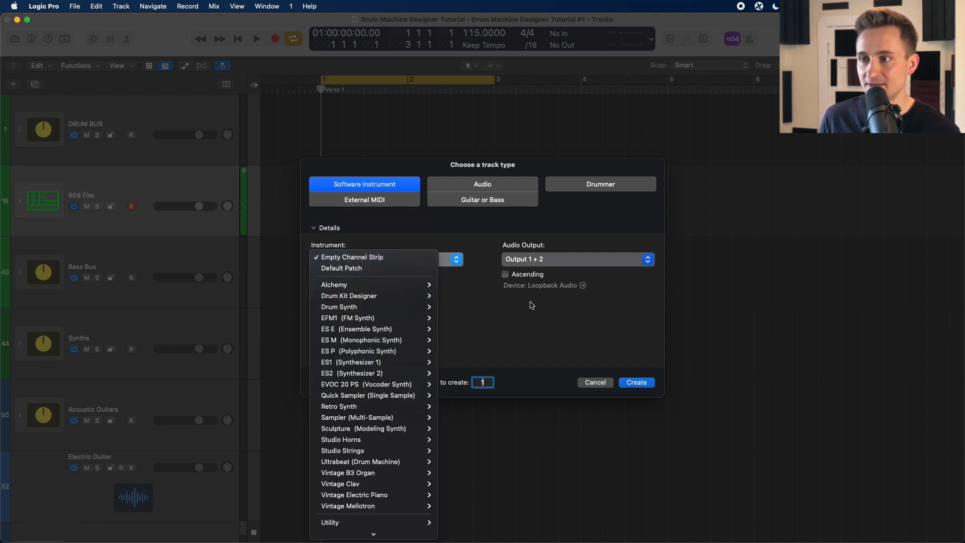
{"action": "left_click", "coordinate": [632, 386]}
{"action": "left_click", "coordinate": [632, 386]}
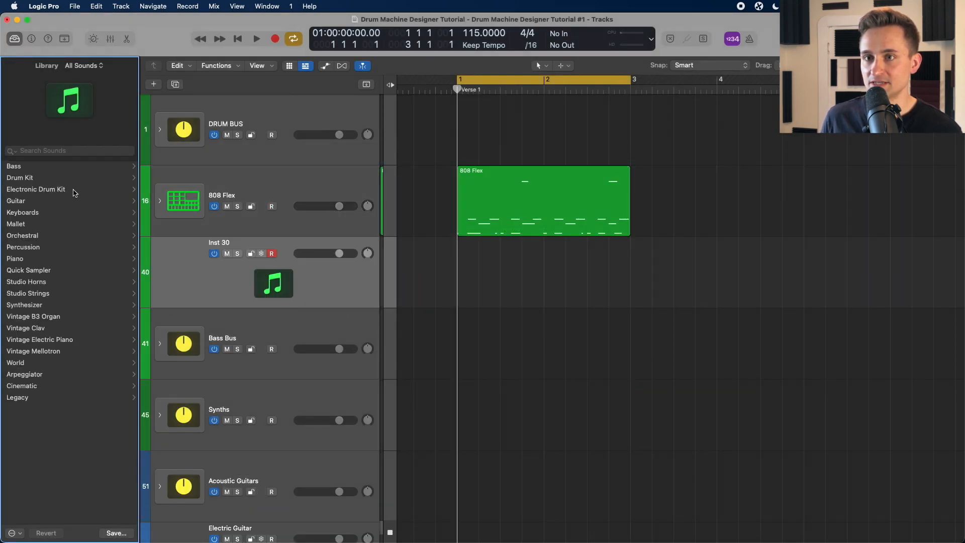
Load the 808 Flex electronic drum kit on the new track and show its channel strip in the inspector
{"action": "left_click", "coordinate": [56, 191]}
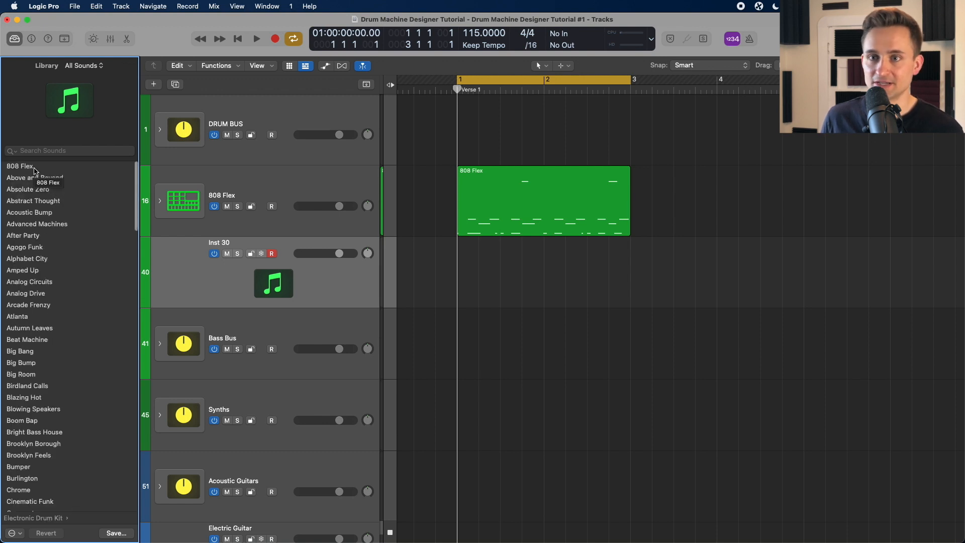
{"action": "left_click", "coordinate": [34, 169]}
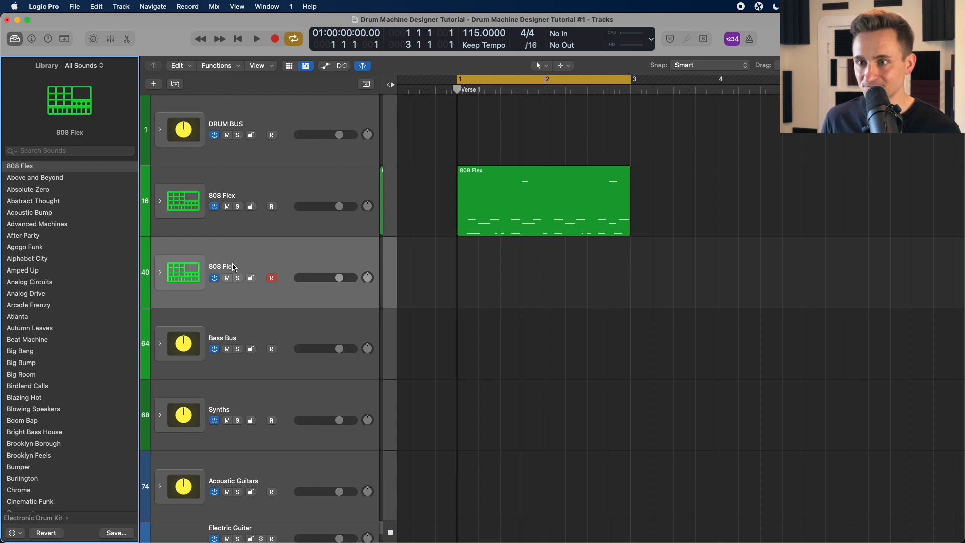
{"action": "left_click", "coordinate": [31, 41]}
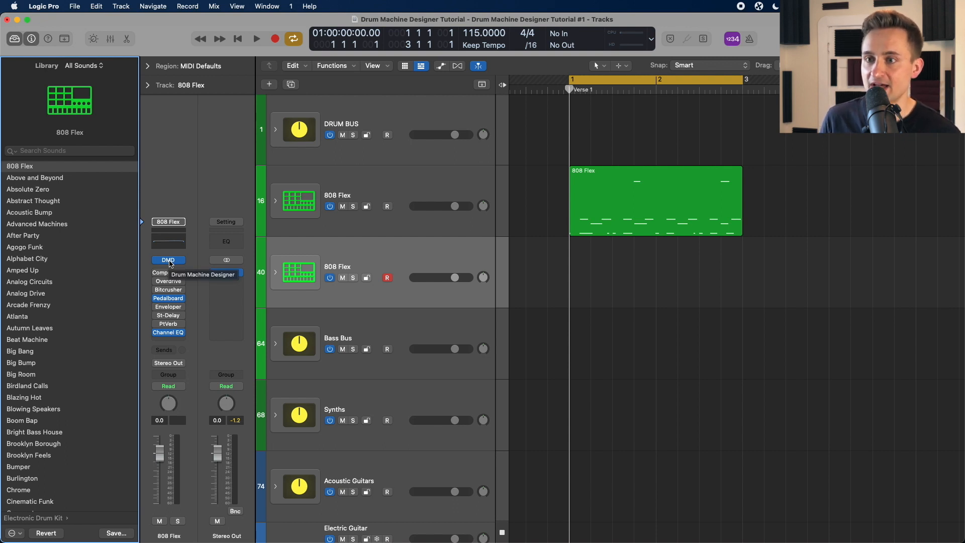
{"action": "left_click", "coordinate": [400, 264]}
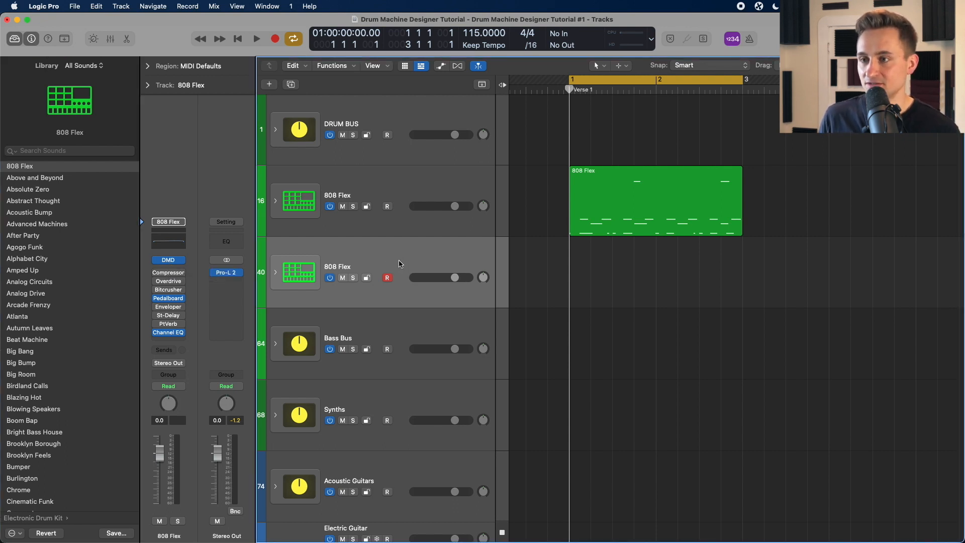
Expand the new 808 Flex track stack and look through its individual drum subtracks
{"action": "scroll", "coordinate": [392, 259], "scroll_direction": "down", "scroll_amount": 1}
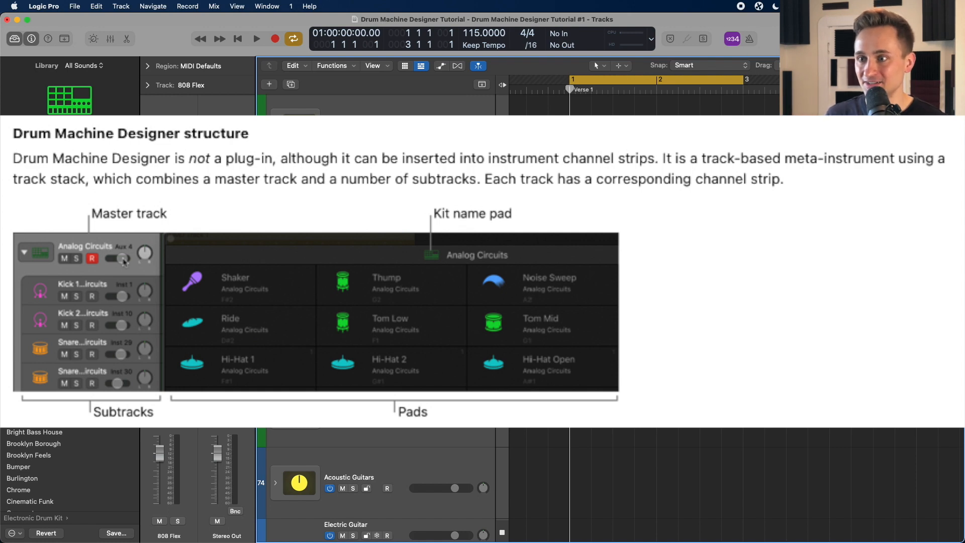
{"action": "scroll", "coordinate": [374, 186], "scroll_direction": "down", "scroll_amount": 2}
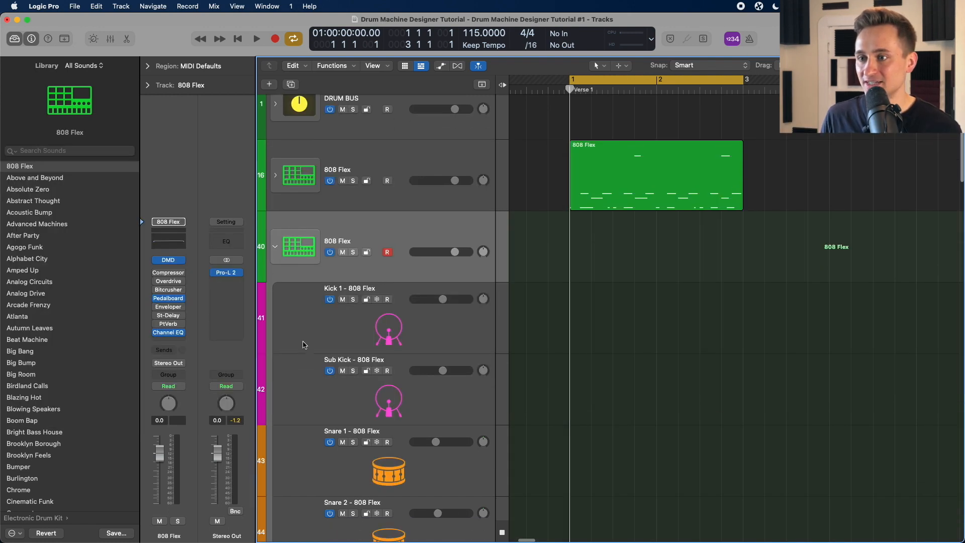
{"action": "left_click", "coordinate": [275, 223]}
{"action": "left_click", "coordinate": [276, 223]}
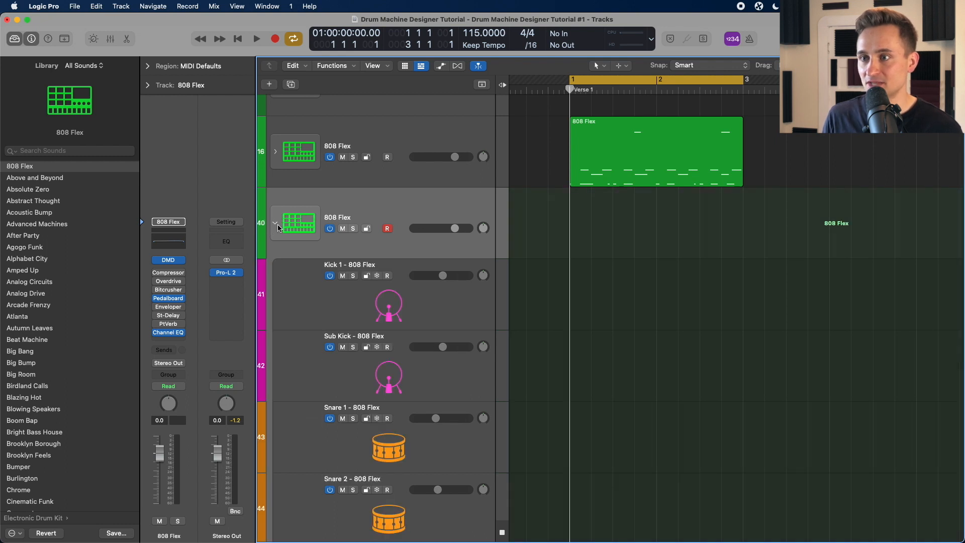
{"action": "left_click", "coordinate": [276, 224]}
{"action": "left_click", "coordinate": [276, 225]}
{"action": "scroll", "coordinate": [281, 224], "scroll_direction": "up", "scroll_amount": 2}
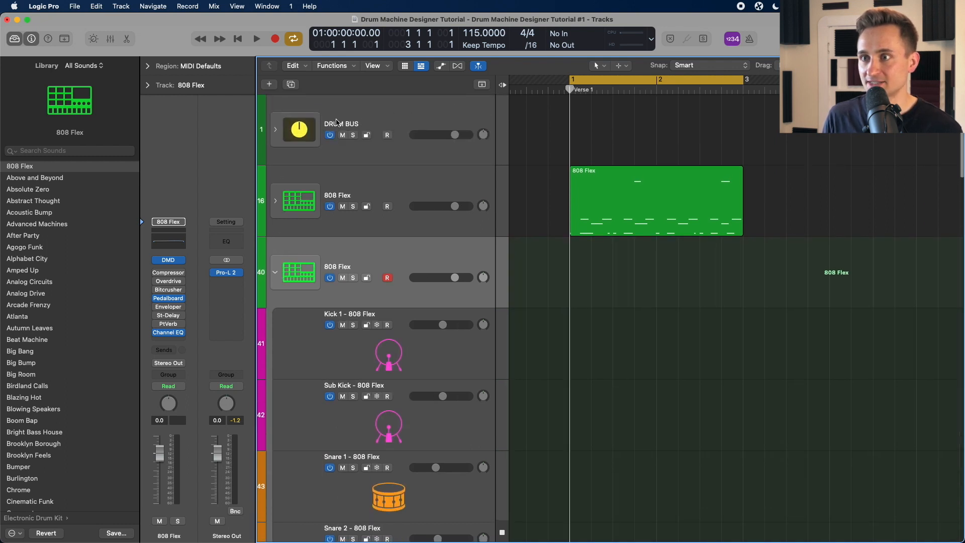
{"action": "left_click", "coordinate": [276, 273]}
{"action": "left_click", "coordinate": [276, 272]}
{"action": "scroll", "coordinate": [377, 263], "scroll_direction": "down", "scroll_amount": 3}
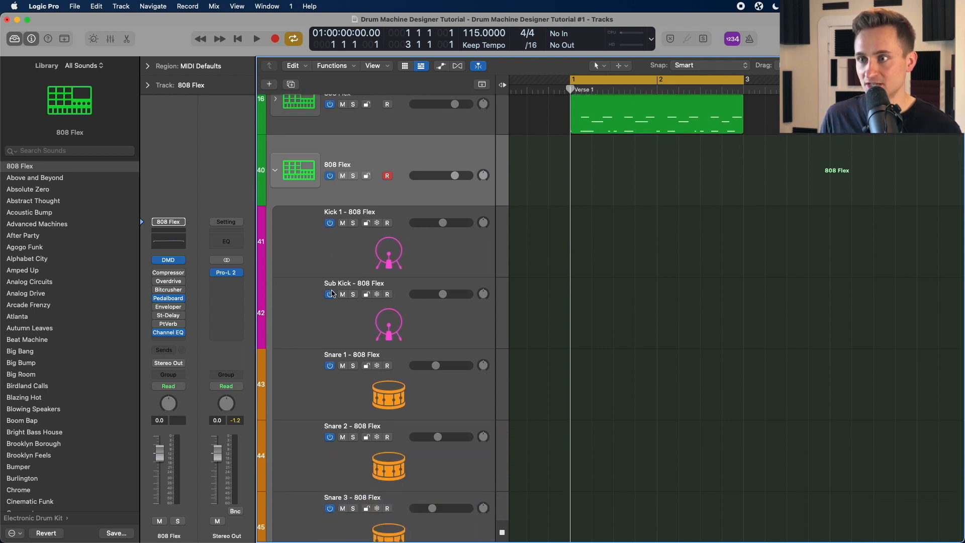
{"action": "scroll", "coordinate": [314, 336], "scroll_direction": "down", "scroll_amount": 5}
{"action": "scroll", "coordinate": [314, 336], "scroll_direction": "down", "scroll_amount": 15}
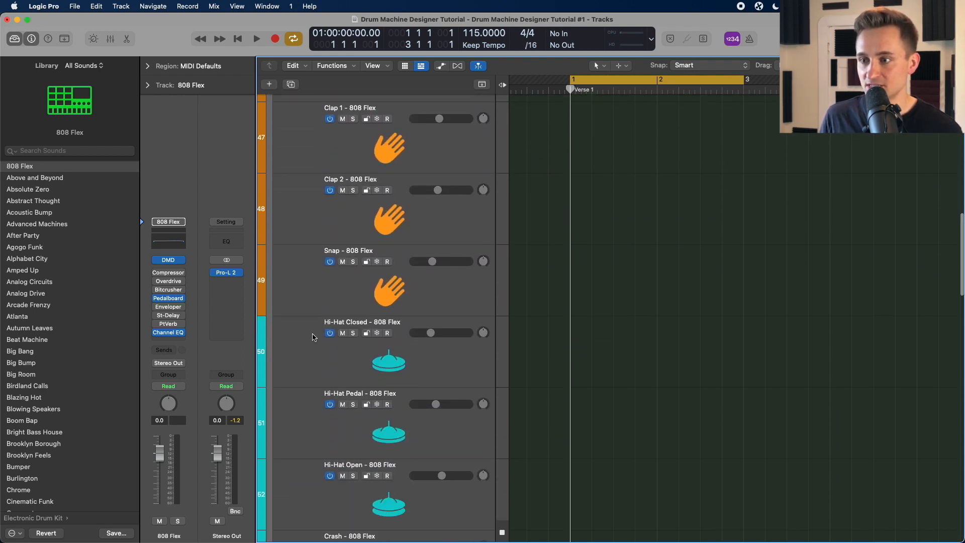
{"action": "scroll", "coordinate": [316, 333], "scroll_direction": "up", "scroll_amount": 20}
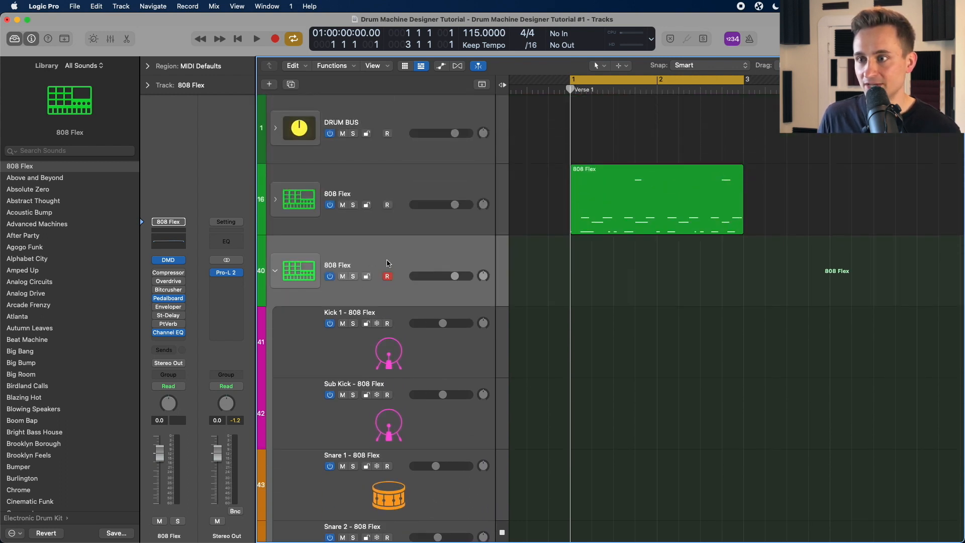
Inspect the Kick 1 subtrack's channel strip and collapse the new 808 Flex stack again
{"action": "left_click", "coordinate": [310, 328]}
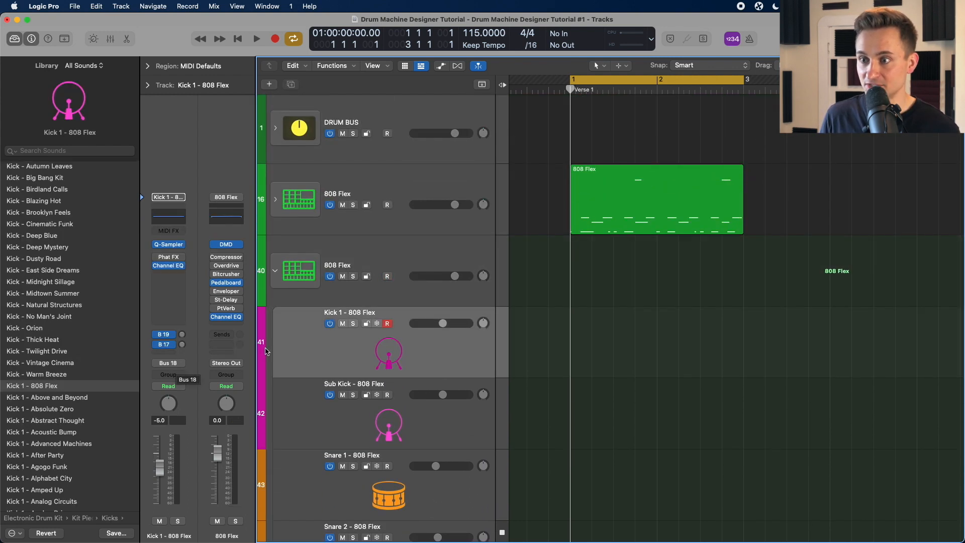
{"action": "left_click", "coordinate": [304, 297]}
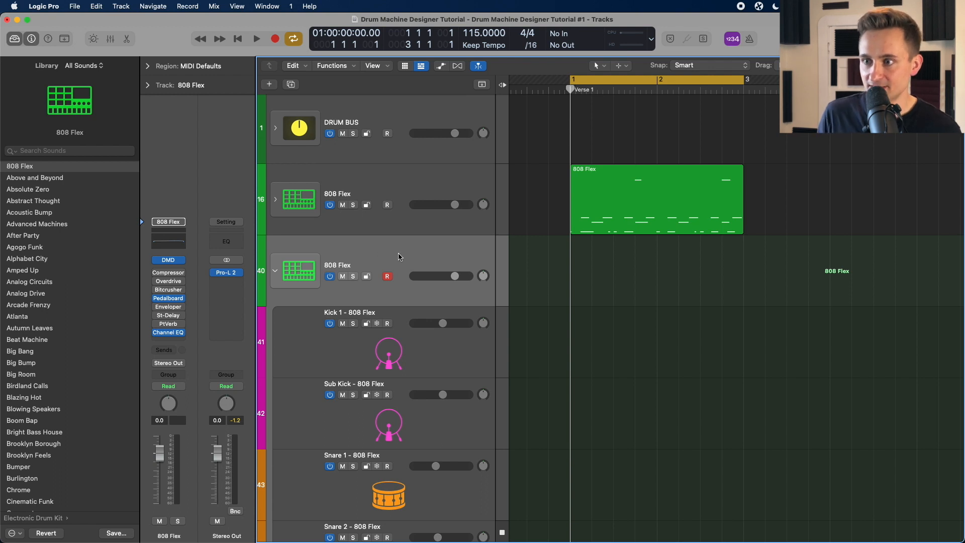
{"action": "left_click", "coordinate": [275, 271]}
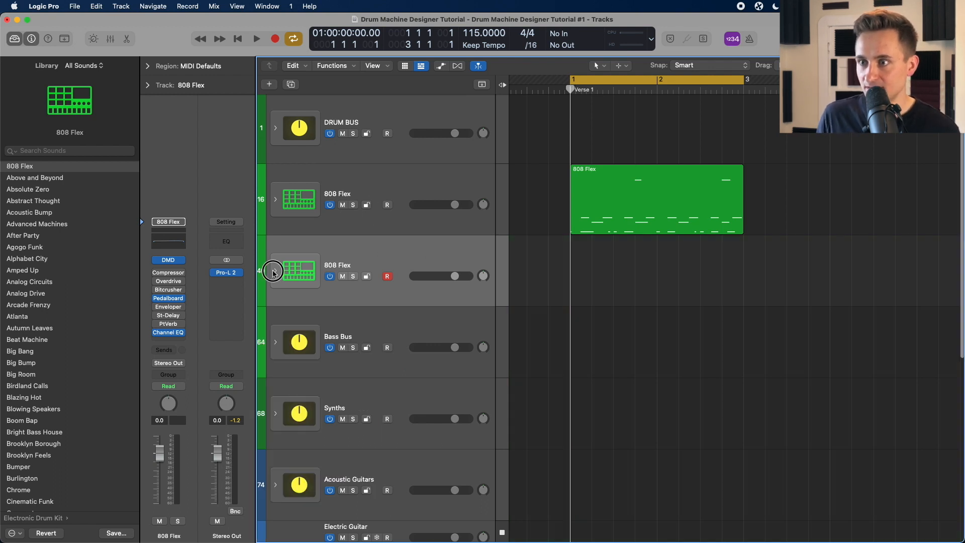
Play the MIDI region on the original 808 Flex track from bar 1 and stop playback
{"action": "left_click", "coordinate": [408, 176]}
{"action": "left_click", "coordinate": [570, 90]}
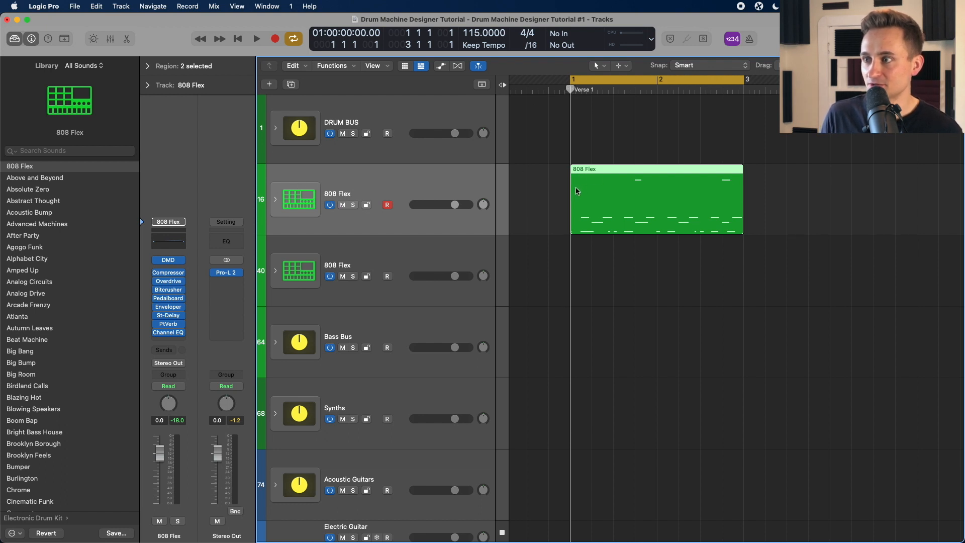
{"action": "key", "text": "space"}
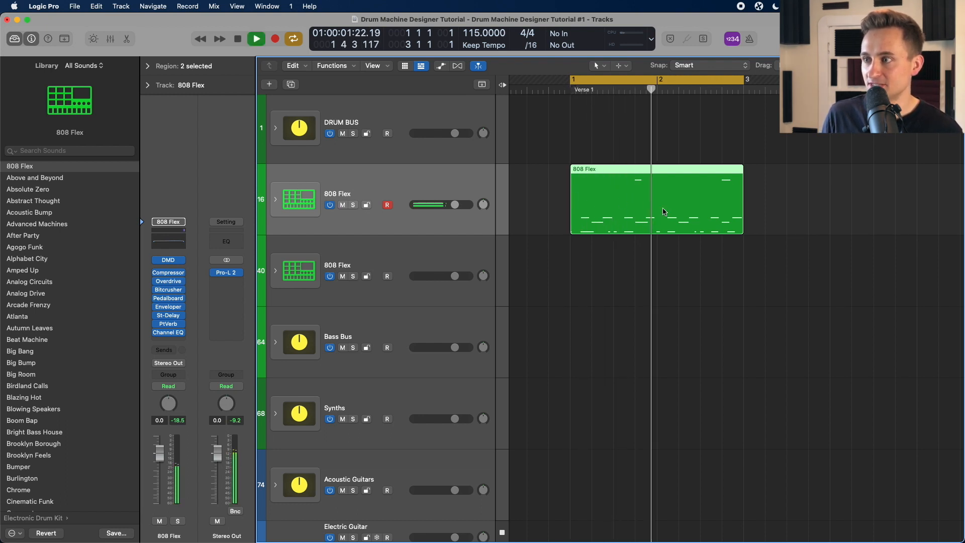
{"action": "key", "text": "space"}
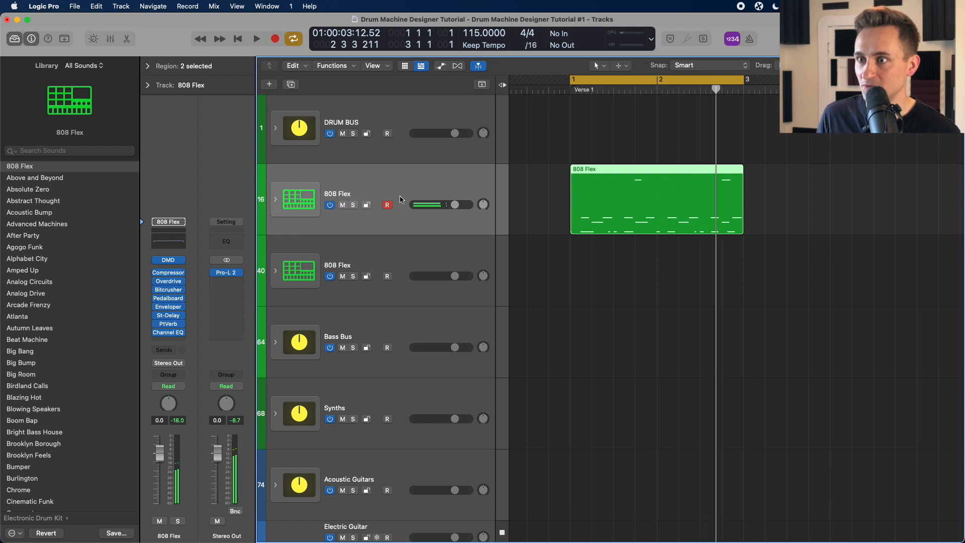
Expand the original 808 Flex stack and play the beat while checking which subtracks' level meters respond
{"action": "left_click", "coordinate": [276, 200]}
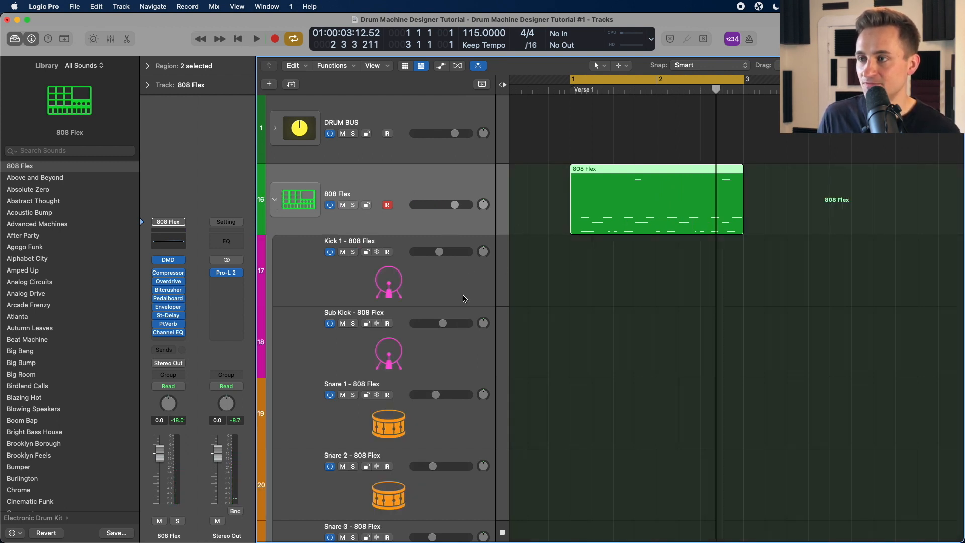
{"action": "key", "text": "space"}
{"action": "scroll", "coordinate": [430, 277], "scroll_direction": "down", "scroll_amount": 5}
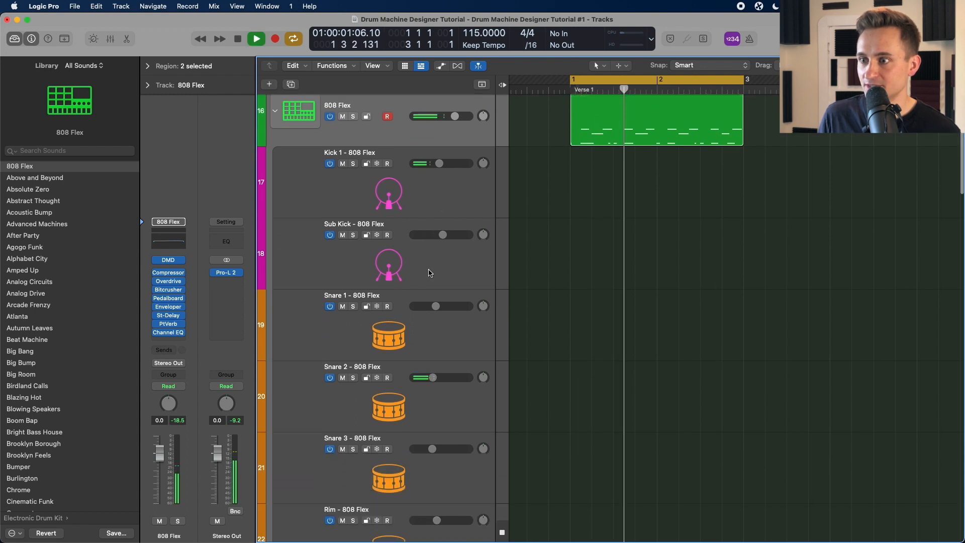
{"action": "scroll", "coordinate": [407, 367], "scroll_direction": "down", "scroll_amount": 10}
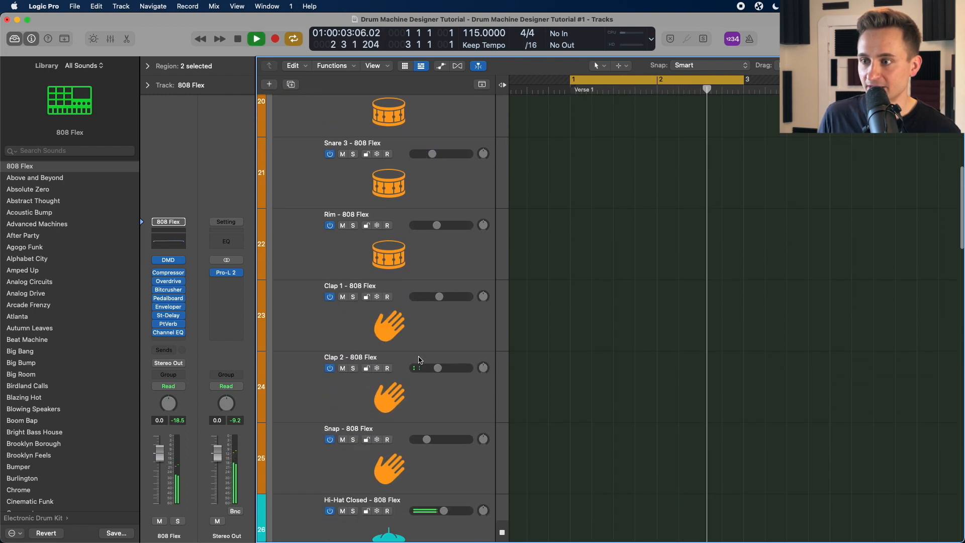
{"action": "scroll", "coordinate": [419, 378], "scroll_direction": "down", "scroll_amount": 4}
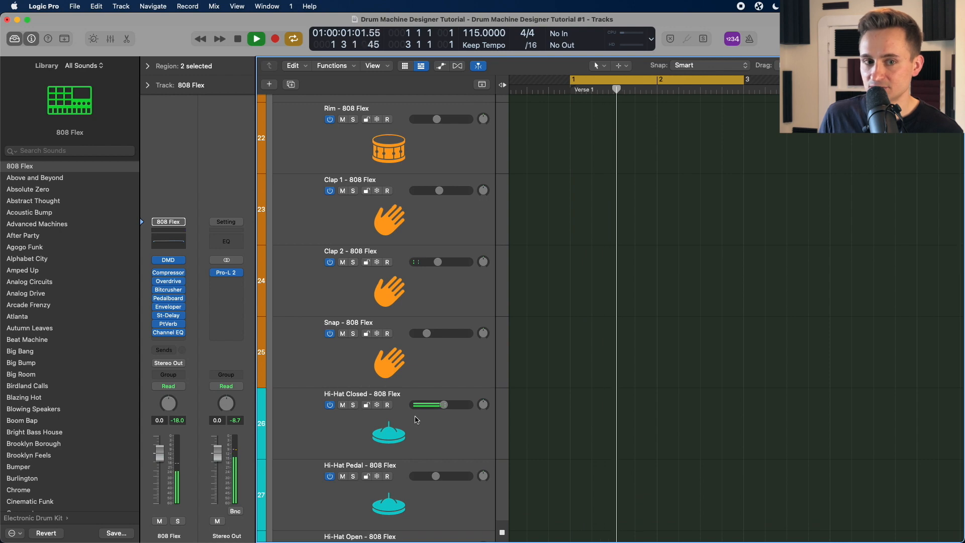
{"action": "scroll", "coordinate": [415, 420], "scroll_direction": "up", "scroll_amount": 18}
{"action": "key", "text": "space"}
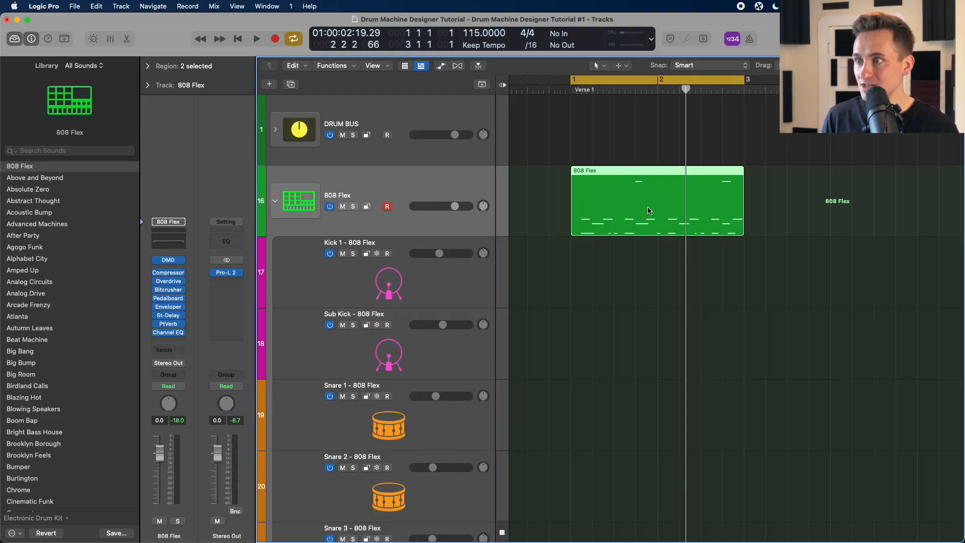
{"action": "right_click", "coordinate": [649, 211]}
{"action": "left_click", "coordinate": [619, 193]}
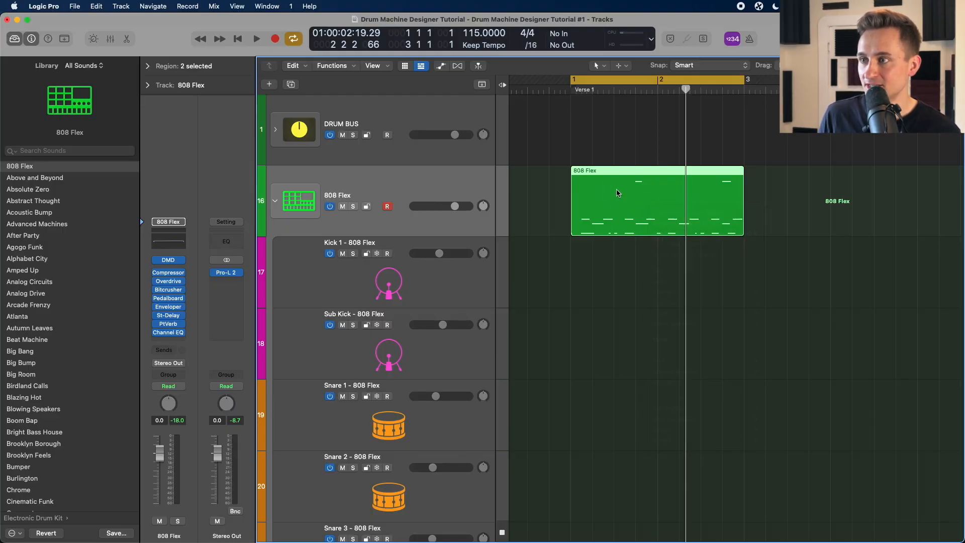
{"action": "left_click", "coordinate": [548, 206]}
{"action": "left_click", "coordinate": [604, 196]}
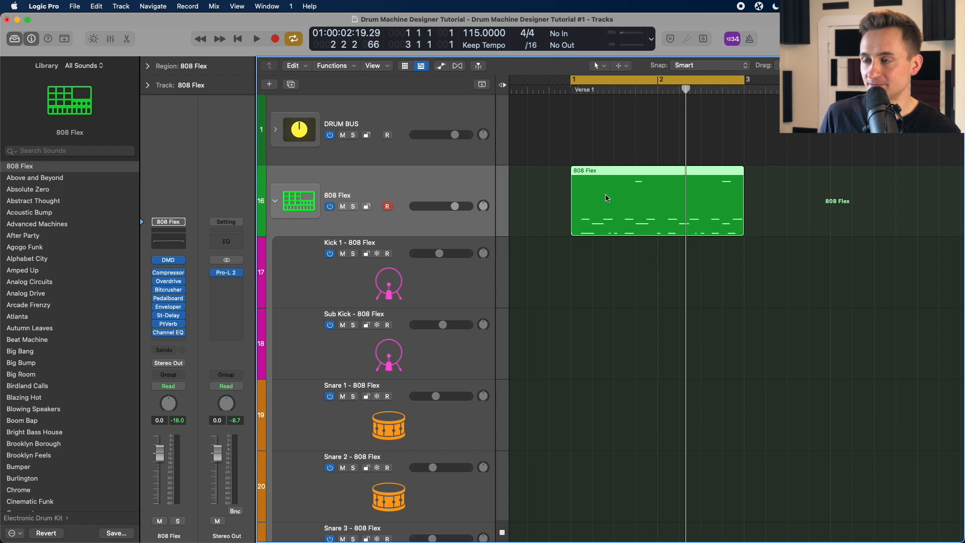
{"action": "left_click", "coordinate": [276, 201]}
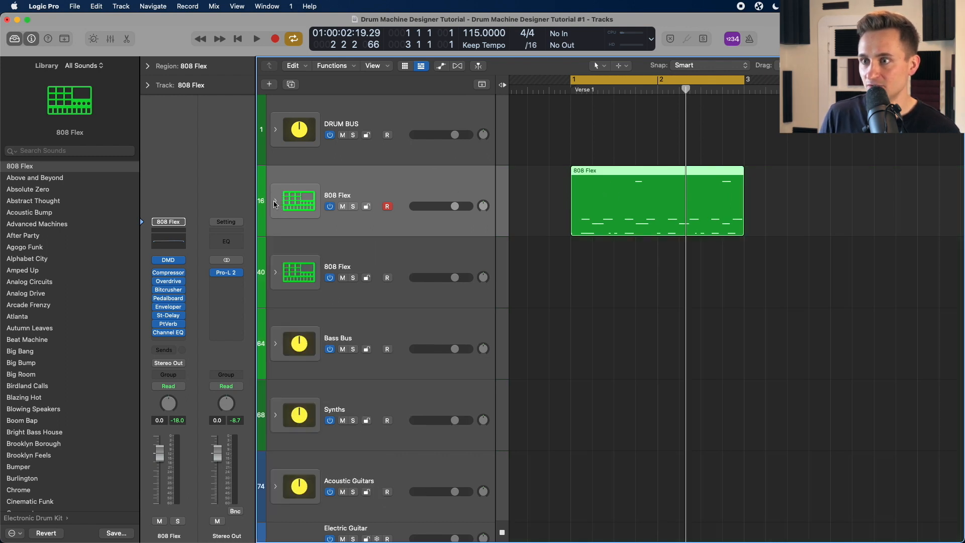
{"action": "left_click", "coordinate": [538, 208]}
{"action": "left_click", "coordinate": [470, 193]}
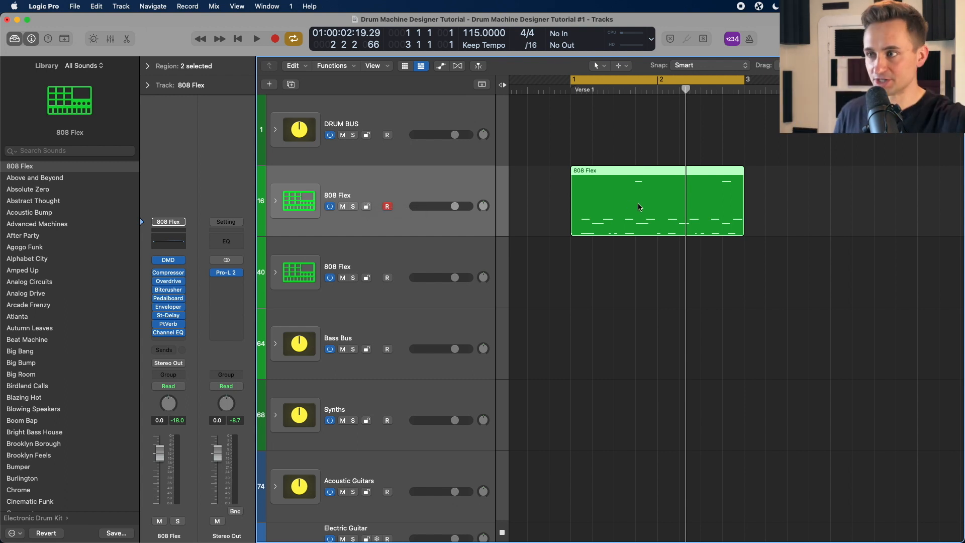
Expand the original 808 Flex stack and separate its MIDI region by note pitch onto the drum subtracks
{"action": "left_click", "coordinate": [275, 201]}
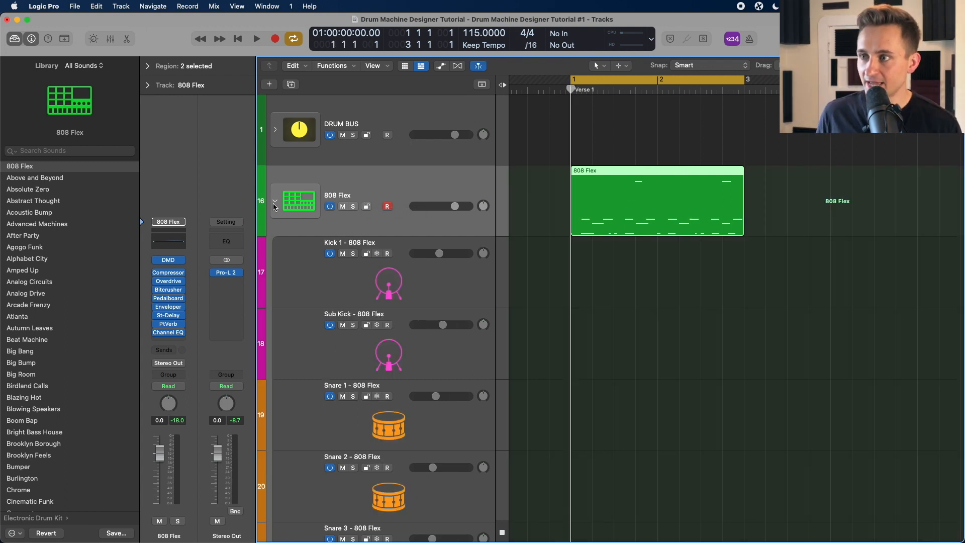
{"action": "right_click", "coordinate": [636, 201]}
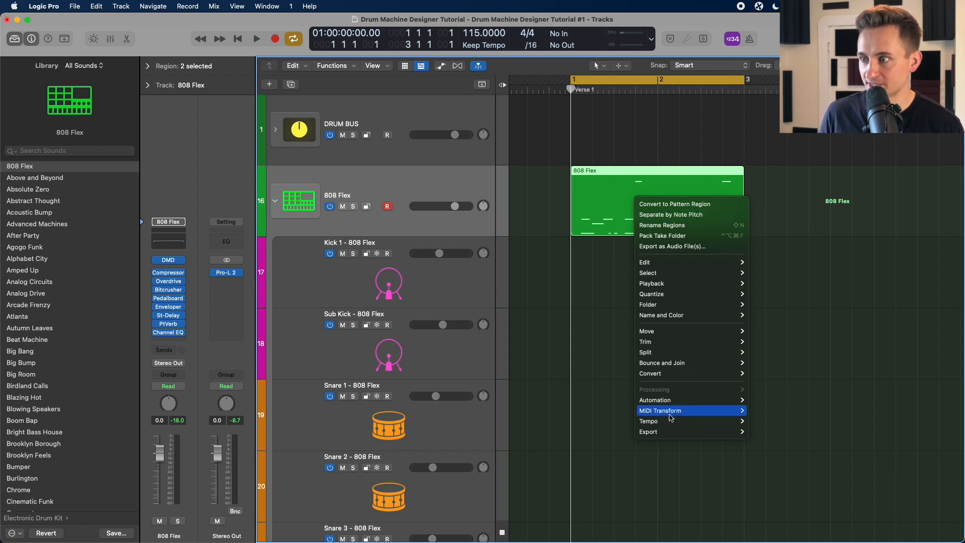
{"action": "mouse_move", "coordinate": [671, 415]}
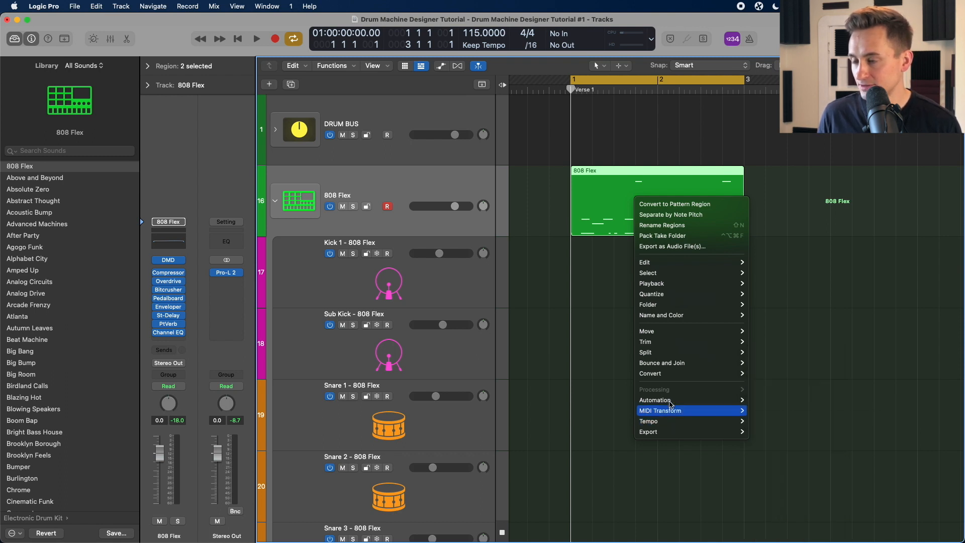
{"action": "mouse_move", "coordinate": [669, 373]}
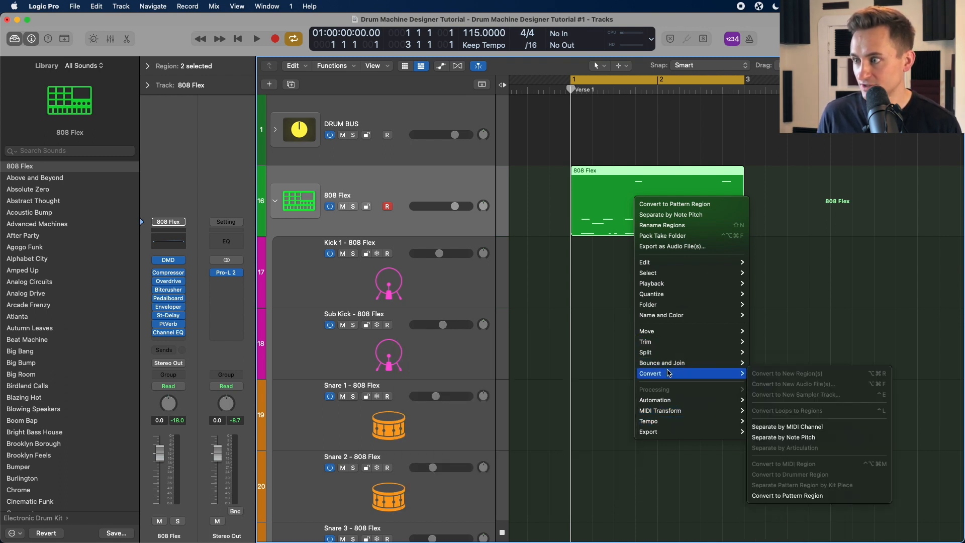
{"action": "left_click", "coordinate": [776, 442]}
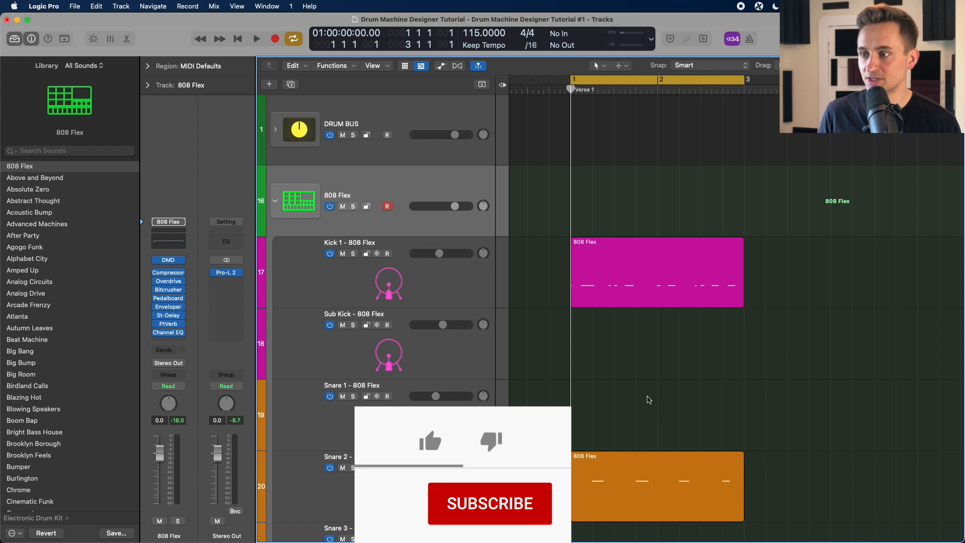
{"action": "scroll", "coordinate": [648, 400], "scroll_direction": "down", "scroll_amount": 10}
{"action": "scroll", "coordinate": [649, 400], "scroll_direction": "down", "scroll_amount": 5}
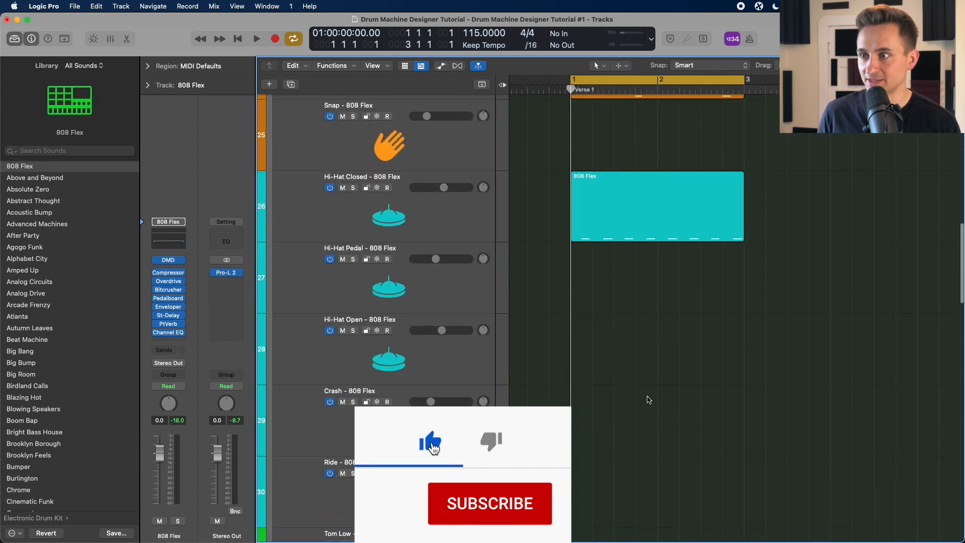
Play the separated 808 Flex regions from the beginning of the stack and stop playback
{"action": "scroll", "coordinate": [648, 400], "scroll_direction": "up", "scroll_amount": 10}
{"action": "scroll", "coordinate": [648, 400], "scroll_direction": "up", "scroll_amount": 3}
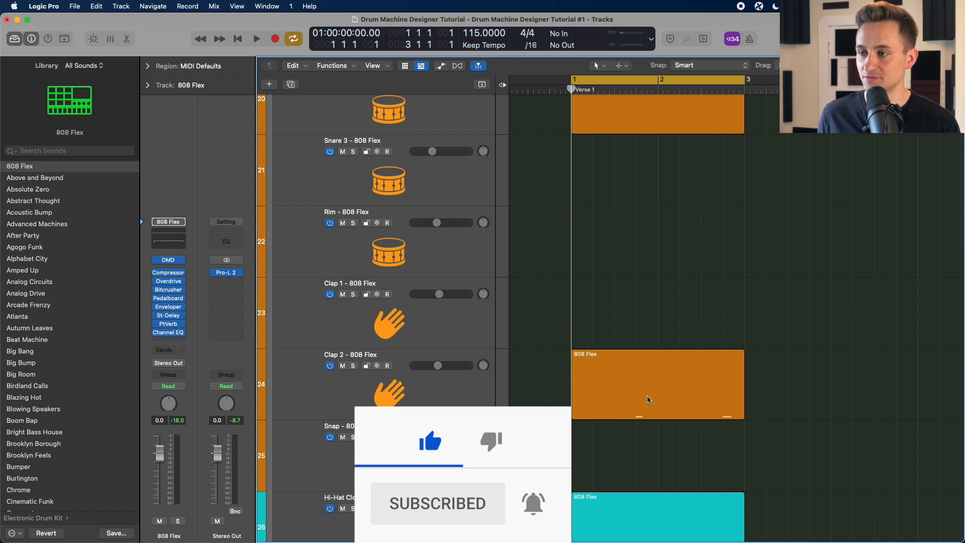
{"action": "scroll", "coordinate": [649, 399], "scroll_direction": "up", "scroll_amount": 10}
{"action": "key", "text": "space"}
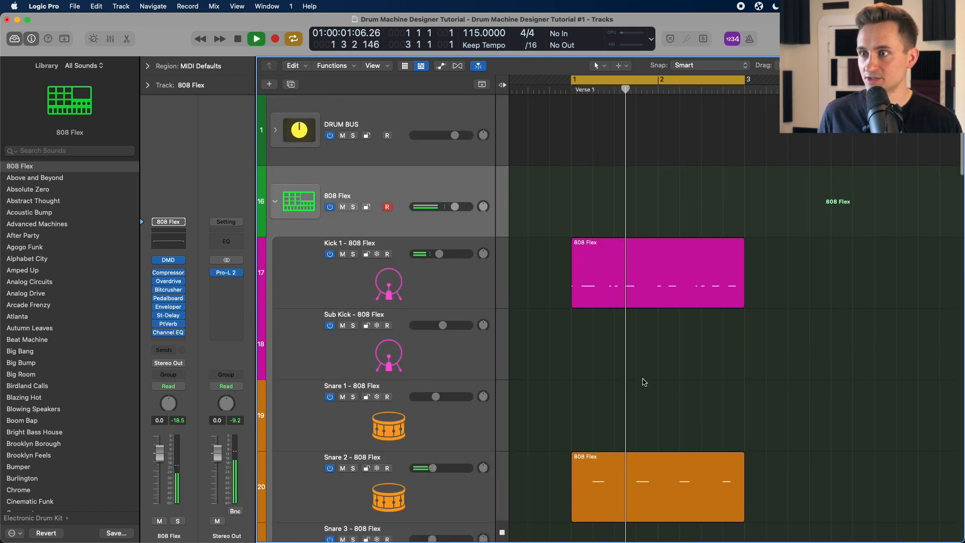
{"action": "key", "text": "space"}
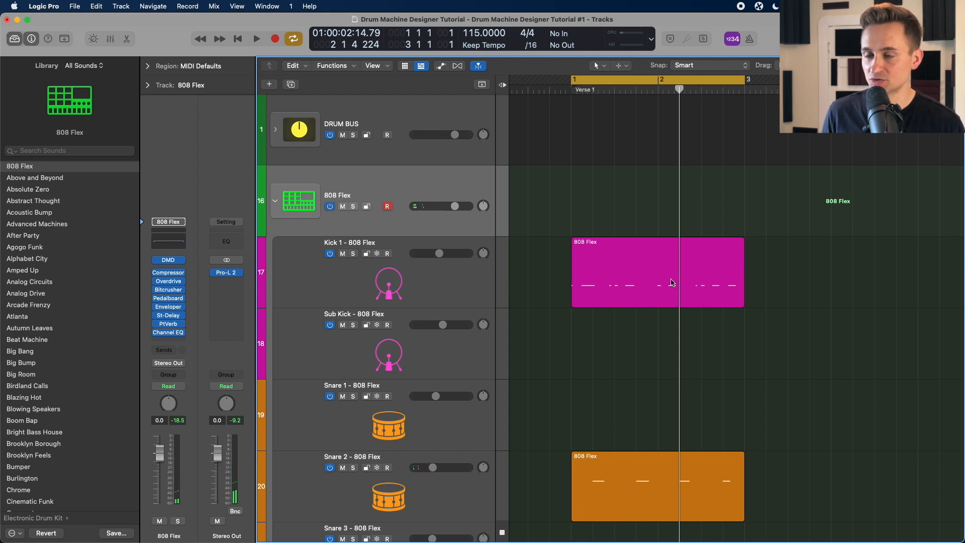
Open the Hi-Hat Closed subtrack's MIDI region in the Piano Roll and bring that subtrack into view in the Tracks area
{"action": "scroll", "coordinate": [659, 413], "scroll_direction": "down", "scroll_amount": 15}
{"action": "scroll", "coordinate": [659, 413], "scroll_direction": "up", "scroll_amount": 5}
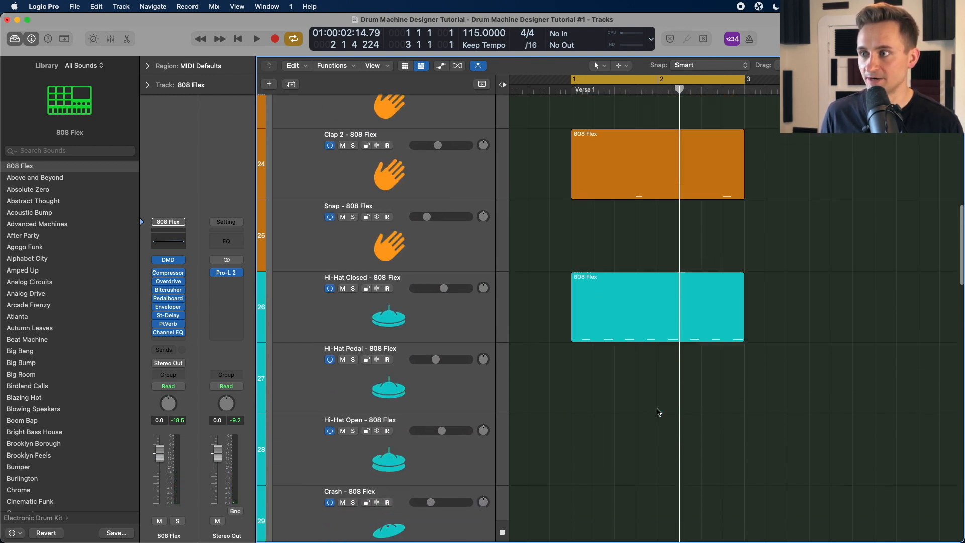
{"action": "scroll", "coordinate": [659, 412], "scroll_direction": "up", "scroll_amount": 5}
{"action": "scroll", "coordinate": [659, 412], "scroll_direction": "down", "scroll_amount": 6}
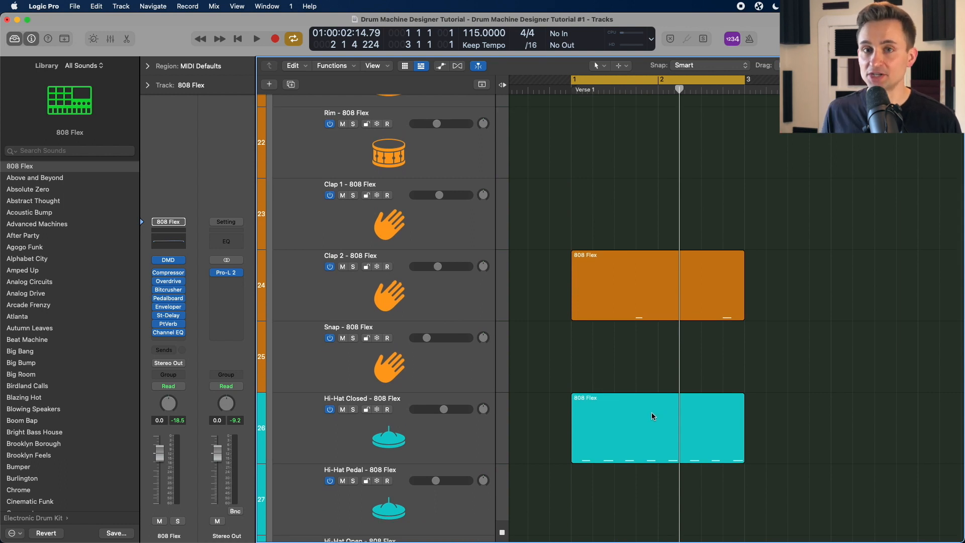
{"action": "double_click", "coordinate": [652, 416]}
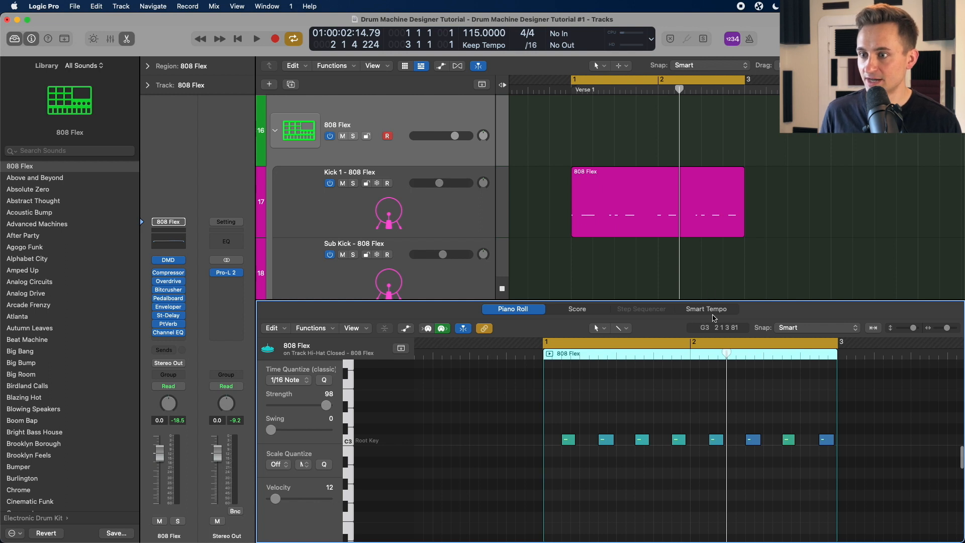
{"action": "scroll", "coordinate": [698, 258], "scroll_direction": "down", "scroll_amount": 10}
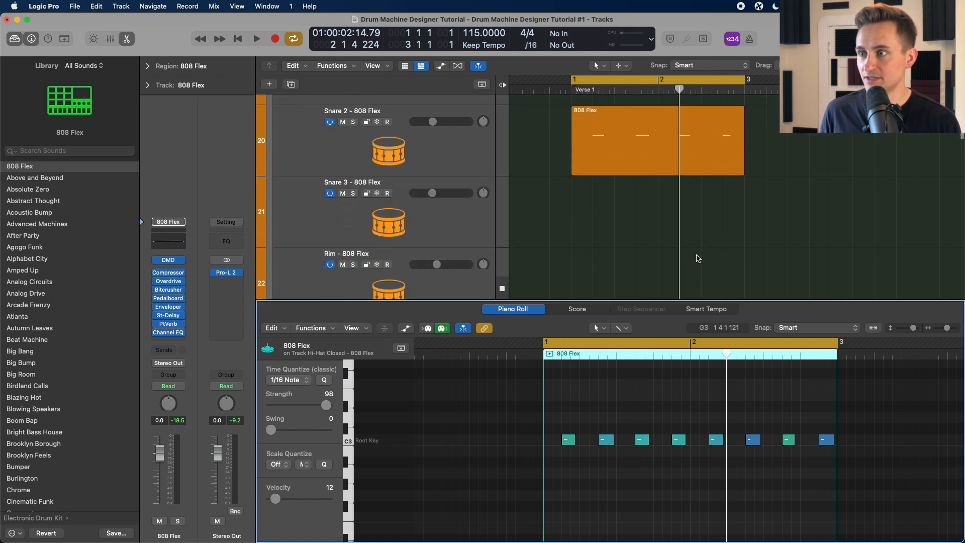
{"action": "left_click", "coordinate": [697, 256]}
{"action": "left_click", "coordinate": [704, 152]}
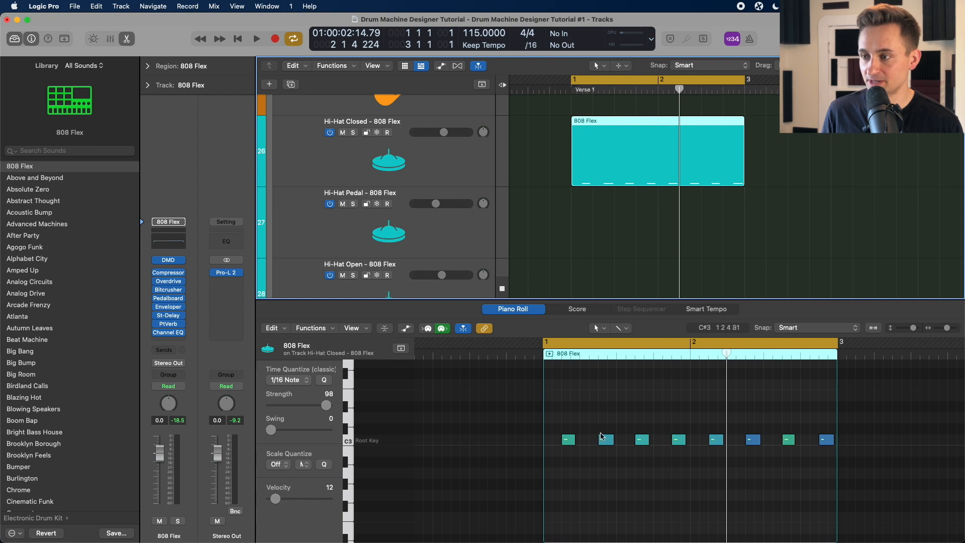
Try moving the first note of the Hi-Hat Closed region and undo the change
{"action": "mouse_move", "coordinate": [567, 436]}
{"action": "mouse_move", "coordinate": [566, 438]}
{"action": "left_mouse_down"}
{"action": "mouse_move", "coordinate": [570, 382]}
{"action": "mouse_move", "coordinate": [567, 523]}
{"action": "mouse_move", "coordinate": [565, 421]}
{"action": "mouse_move", "coordinate": [574, 459]}
{"action": "mouse_move", "coordinate": [575, 386]}
{"action": "mouse_move", "coordinate": [574, 432]}
{"action": "left_mouse_up"}
{"action": "scroll", "coordinate": [574, 436], "scroll_direction": "up", "scroll_amount": 5}
{"action": "key", "text": "super+z"}
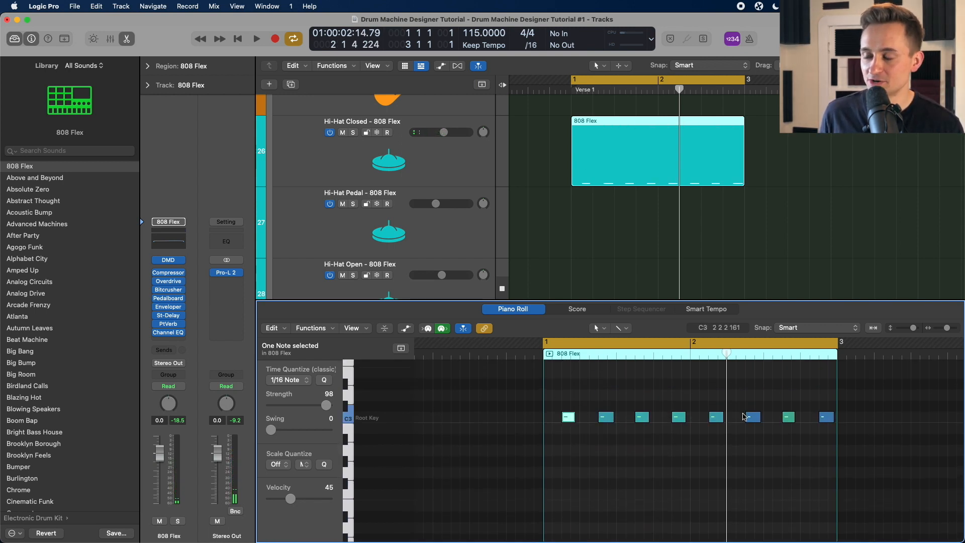
Lower the last three notes of the Hi-Hat Closed region to A2, F2 and A1, and play back the result
{"action": "left_click_drag", "start_coordinate": [753, 417], "coordinate": [752, 449]}
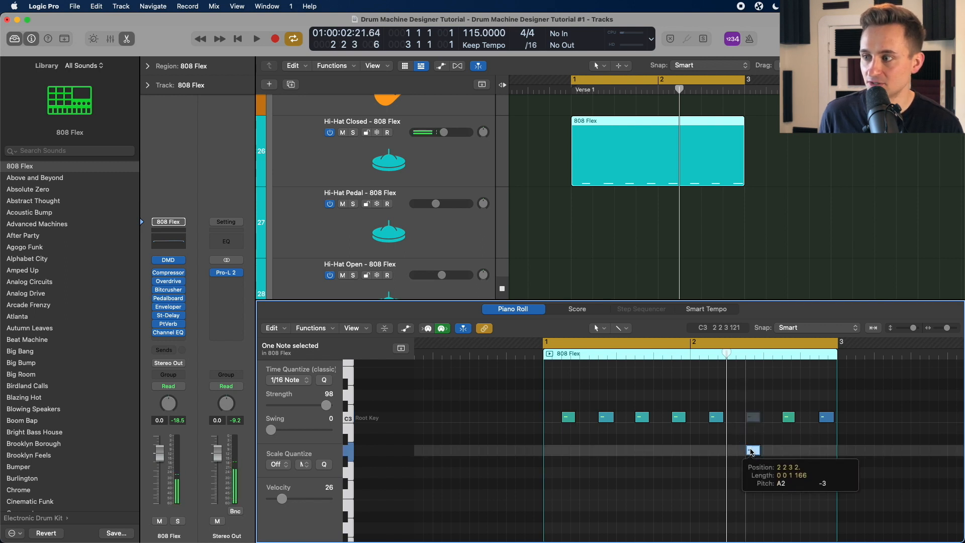
{"action": "left_click_drag", "start_coordinate": [789, 417], "coordinate": [787, 494]}
{"action": "left_click_drag", "start_coordinate": [827, 416], "coordinate": [825, 508]}
{"action": "key", "text": "space"}
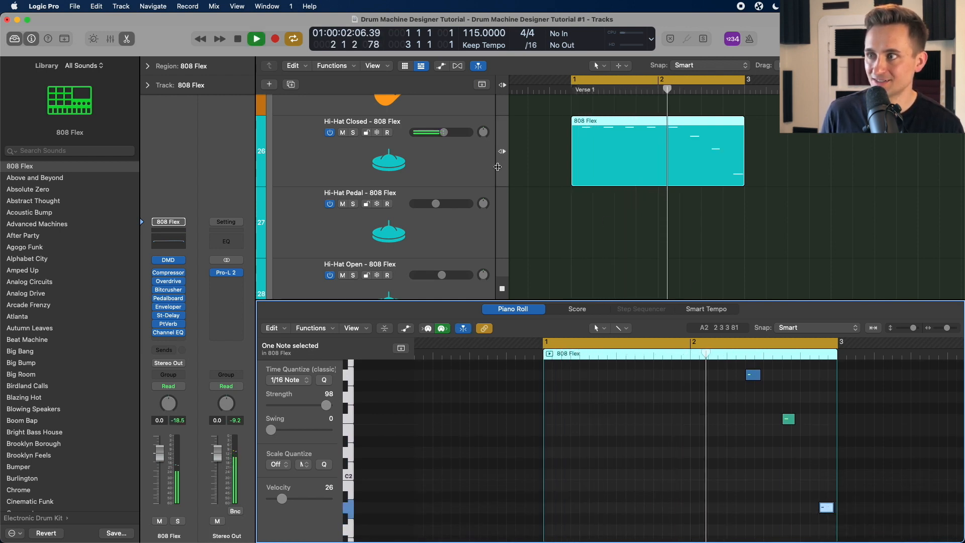
{"action": "key", "text": "space"}
Lower the last three hi-hat notes further, to G2, C#2 and G1
{"action": "scroll", "coordinate": [735, 434], "scroll_direction": "up", "scroll_amount": 3}
{"action": "left_click_drag", "start_coordinate": [749, 438], "coordinate": [750, 461]}
{"action": "scroll", "coordinate": [749, 461], "scroll_direction": "down", "scroll_amount": 4}
{"action": "left_click_drag", "start_coordinate": [788, 400], "coordinate": [788, 437]}
{"action": "left_click", "coordinate": [826, 485]}
{"action": "left_click_drag", "start_coordinate": [826, 490], "coordinate": [826, 509]}
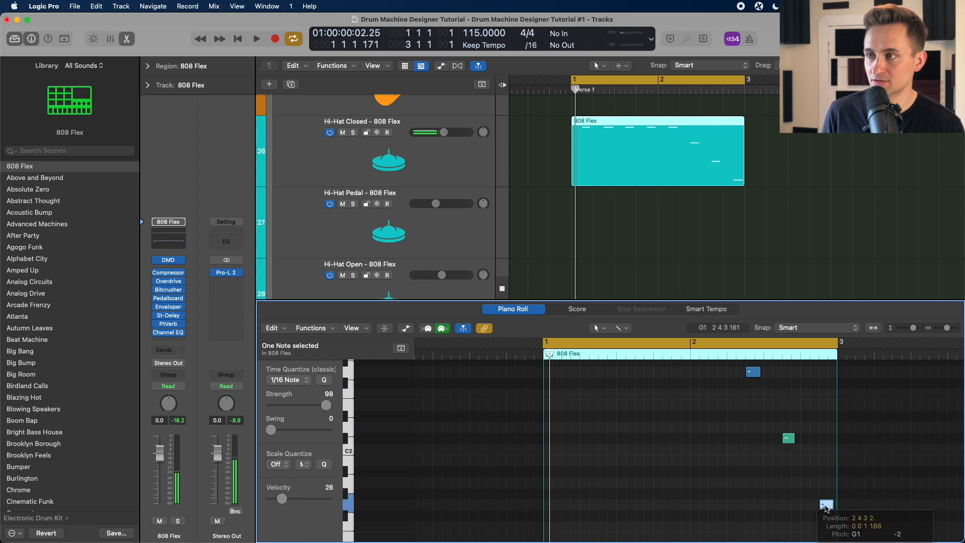
Play the edited hi-hat pattern with the Hi-Hat Closed track selected and close the Piano Roll
{"action": "left_click", "coordinate": [452, 166]}
{"action": "scroll", "coordinate": [647, 148], "scroll_direction": "up", "scroll_amount": 5}
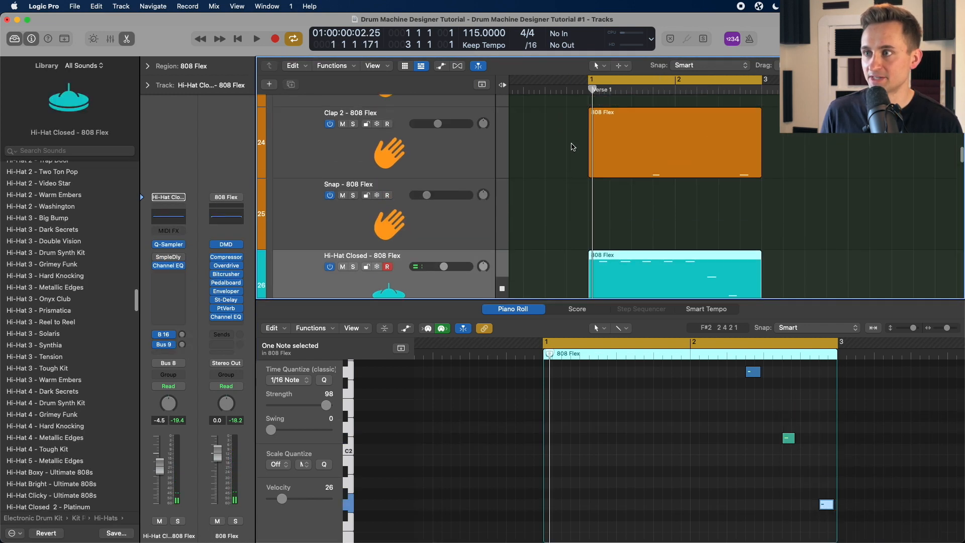
{"action": "key", "text": "space"}
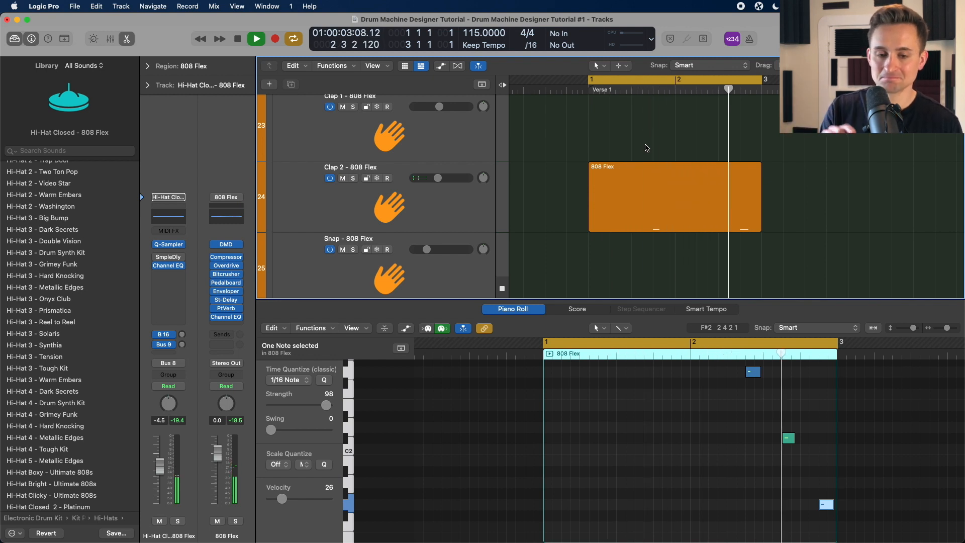
{"action": "key", "text": "space"}
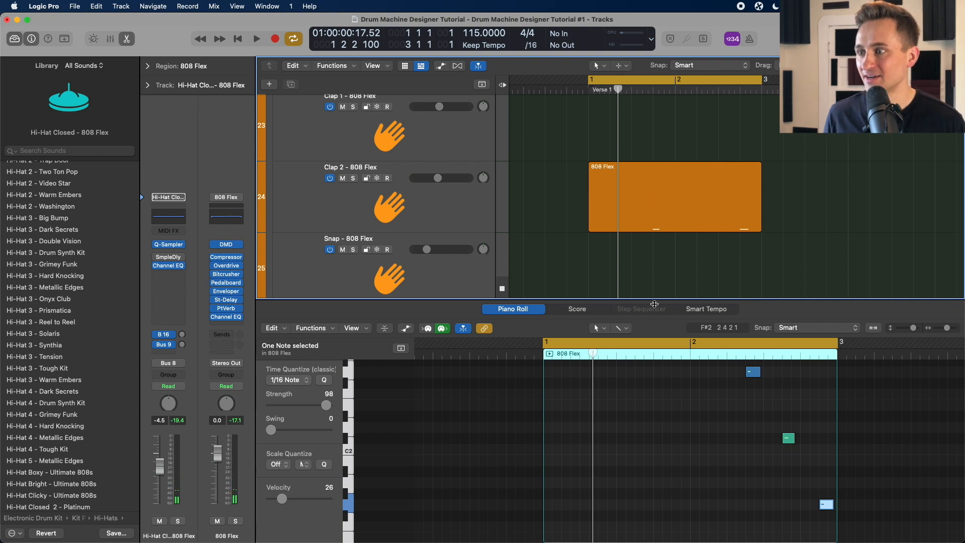
{"action": "key", "text": "e"}
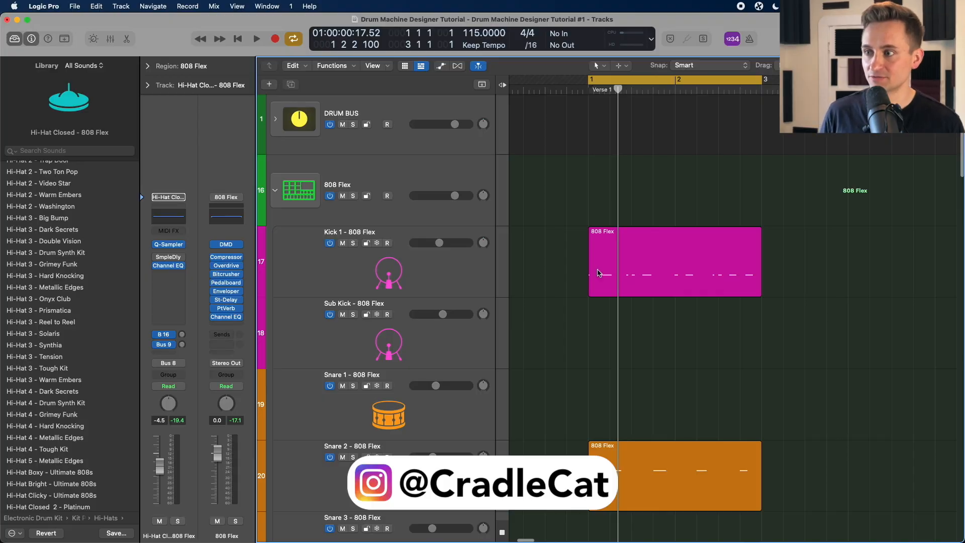
Look up the Convert commands available for the Kick 1 MIDI region and review the drum subtracks below it
{"action": "right_click", "coordinate": [598, 273]}
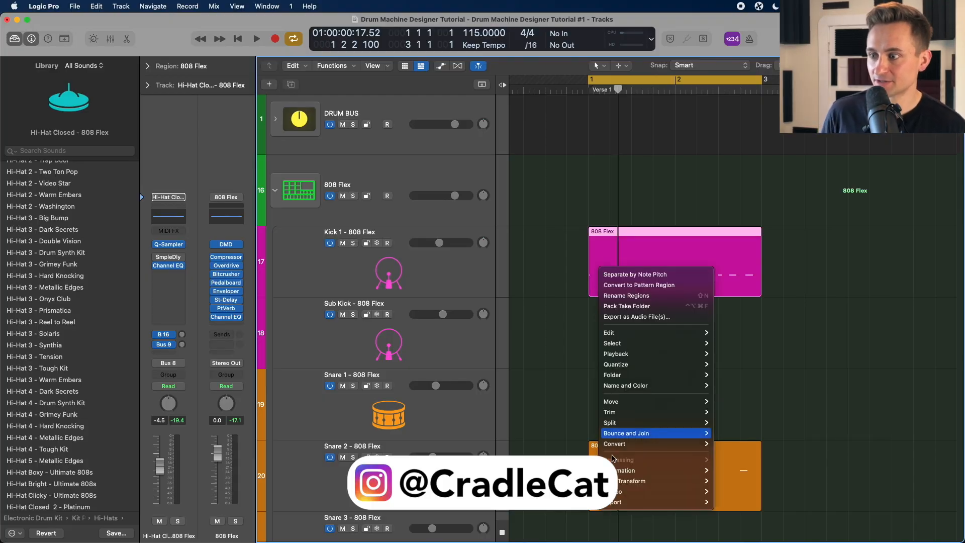
{"action": "mouse_move", "coordinate": [625, 446]}
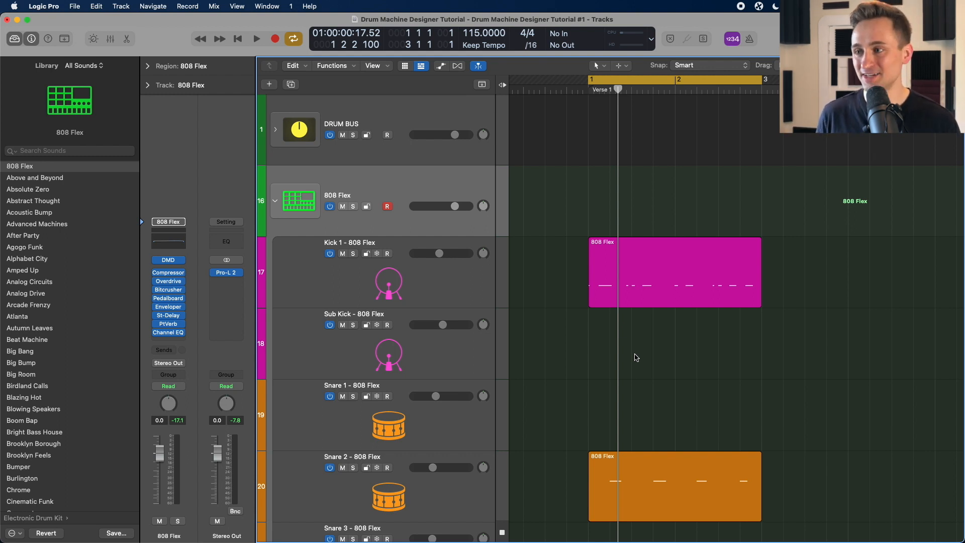
{"action": "scroll", "coordinate": [774, 295], "scroll_direction": "down", "scroll_amount": 3}
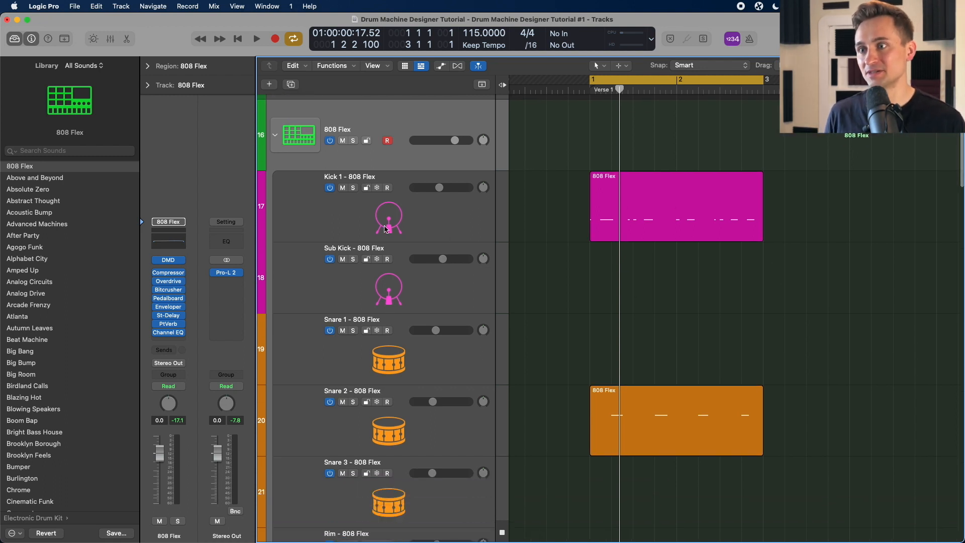
{"action": "scroll", "coordinate": [467, 367], "scroll_direction": "down", "scroll_amount": 1}
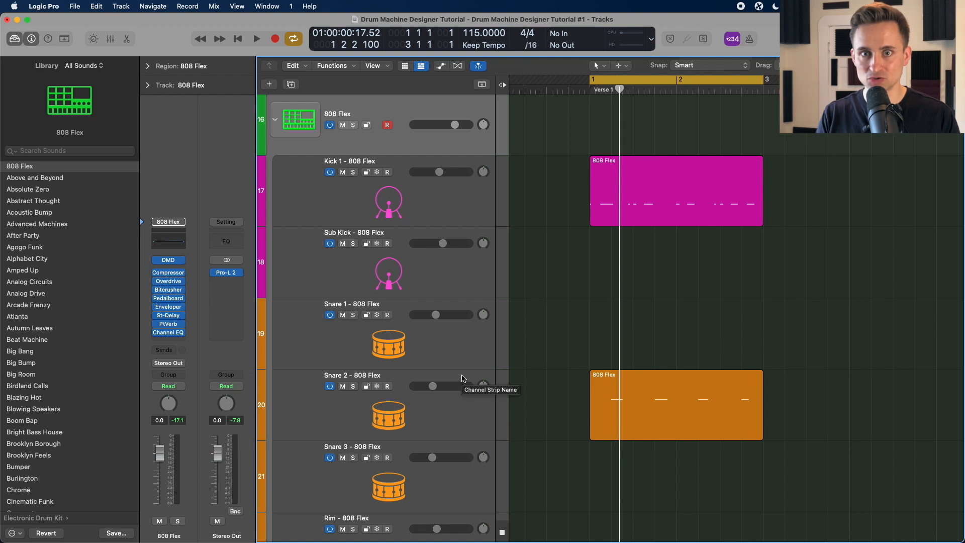
{"action": "scroll", "coordinate": [462, 378], "scroll_direction": "up", "scroll_amount": 5}
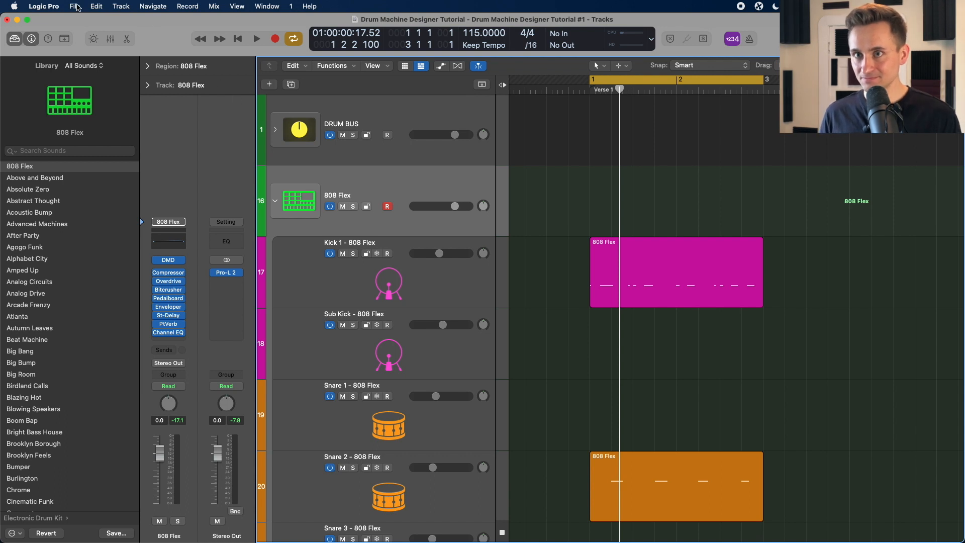
{"action": "left_click_drag", "start_coordinate": [573, 247], "coordinate": [705, 476]}
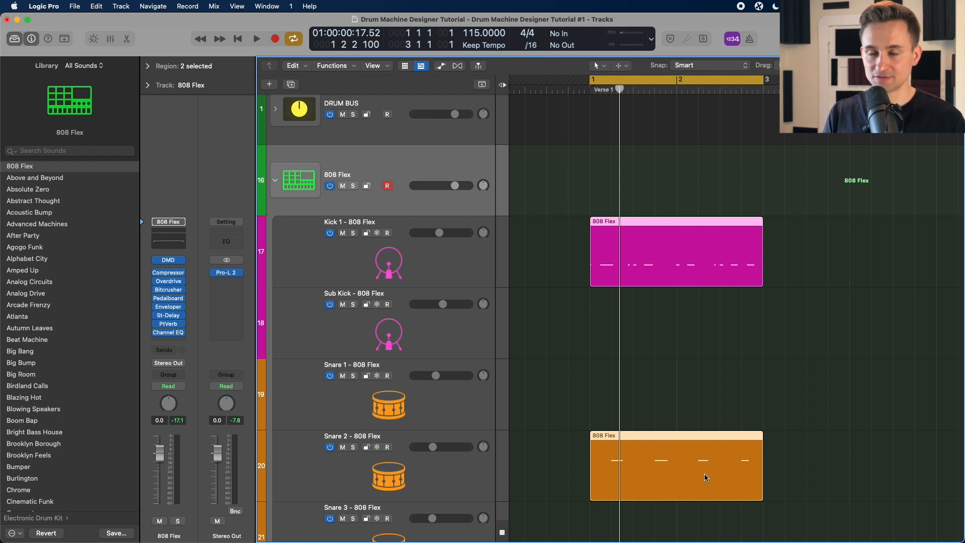
{"action": "left_click", "coordinate": [692, 331]}
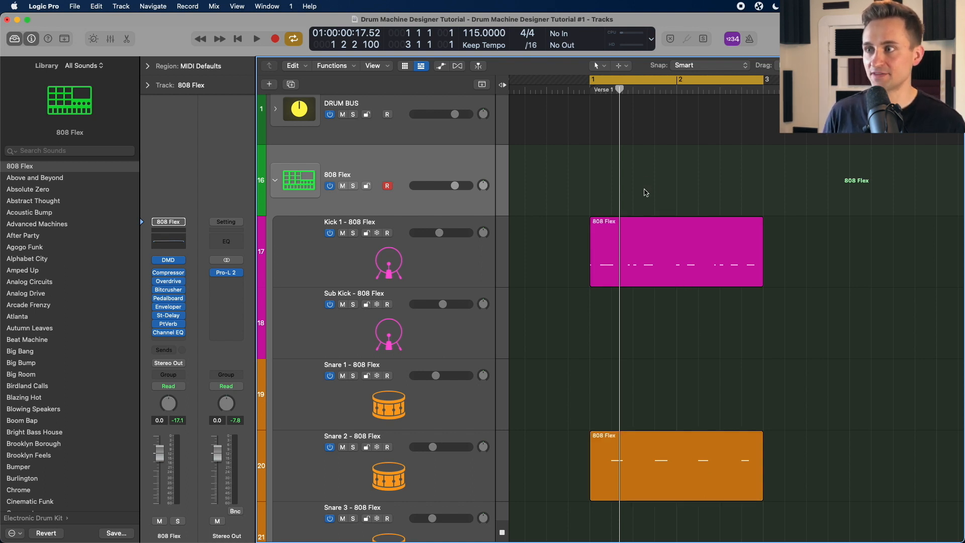
{"action": "scroll", "coordinate": [628, 191], "scroll_direction": "up", "scroll_amount": 1}
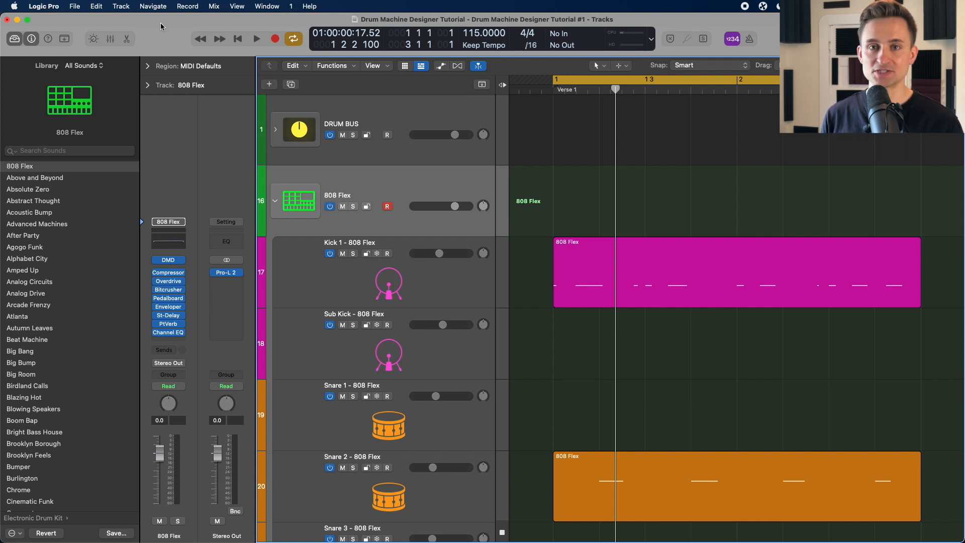
Start an export of all tracks as audio files
{"action": "left_click", "coordinate": [73, 6]}
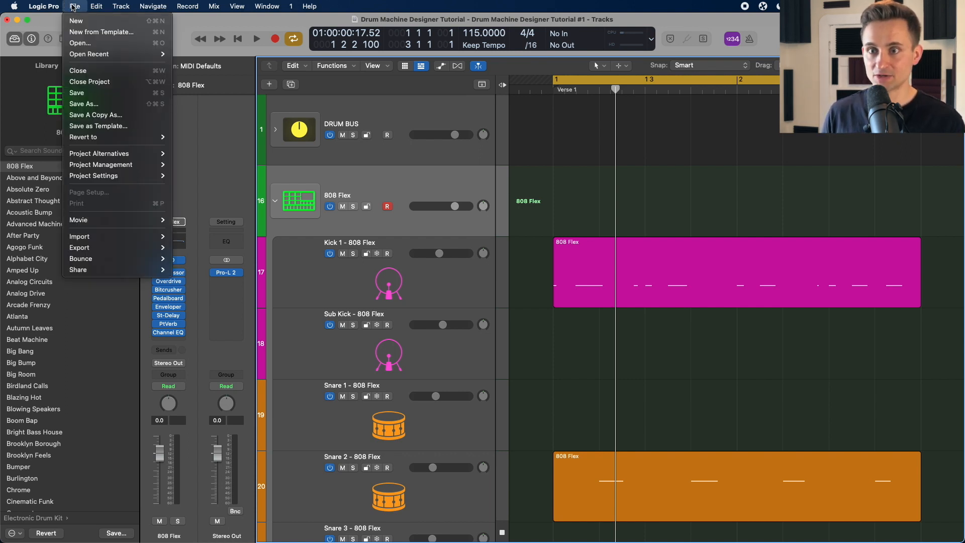
{"action": "mouse_move", "coordinate": [110, 255]}
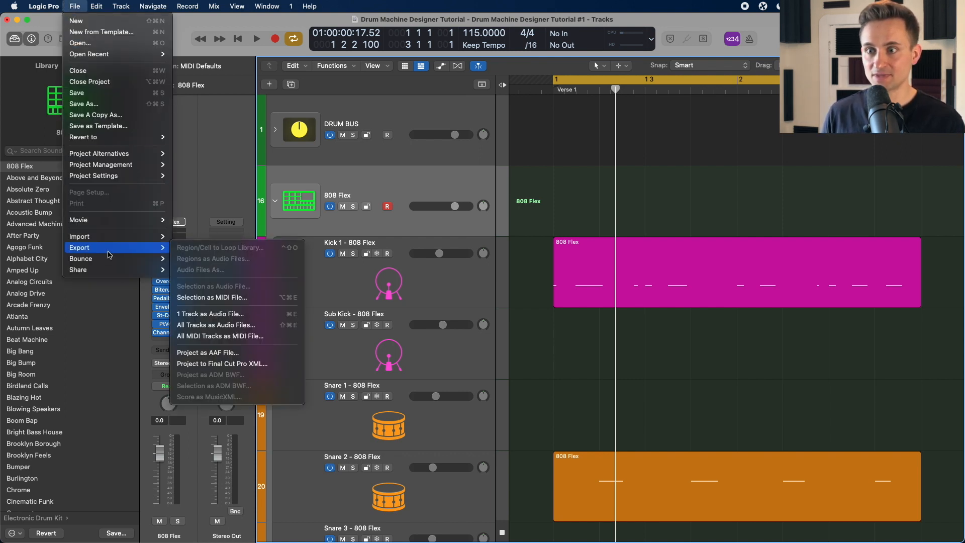
{"action": "left_click", "coordinate": [227, 326]}
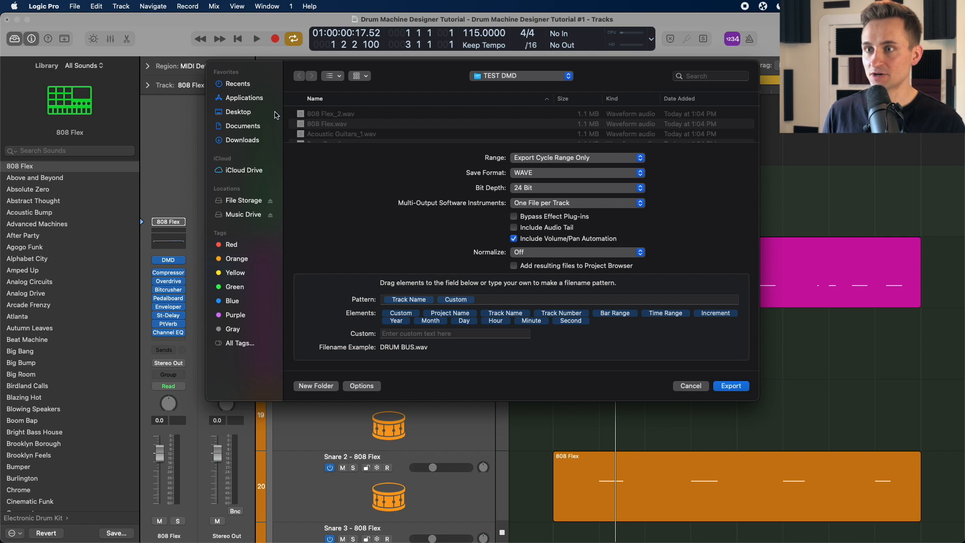
Create a folder named "DMD Tutorial Stems" in Downloads as the export destination
{"action": "left_click", "coordinate": [250, 142]}
{"action": "left_click", "coordinate": [333, 386]}
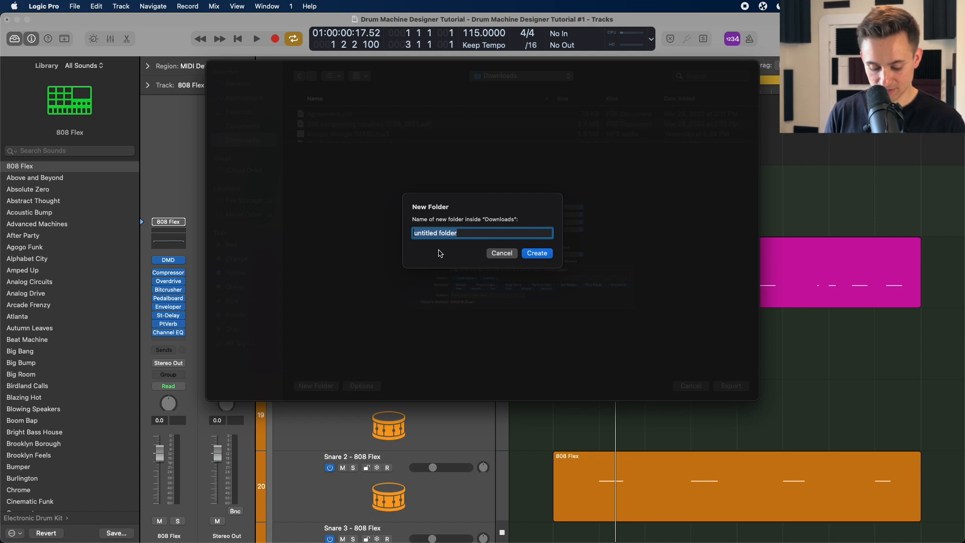
{"action": "type", "text": "DMD Tutorial Stems"}
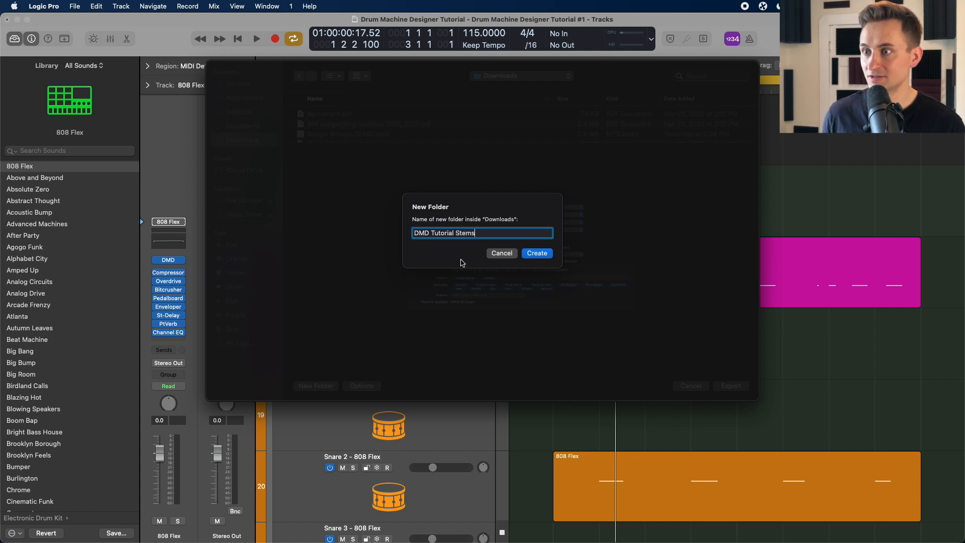
{"action": "left_click_drag", "start_coordinate": [484, 233], "coordinate": [395, 234]}
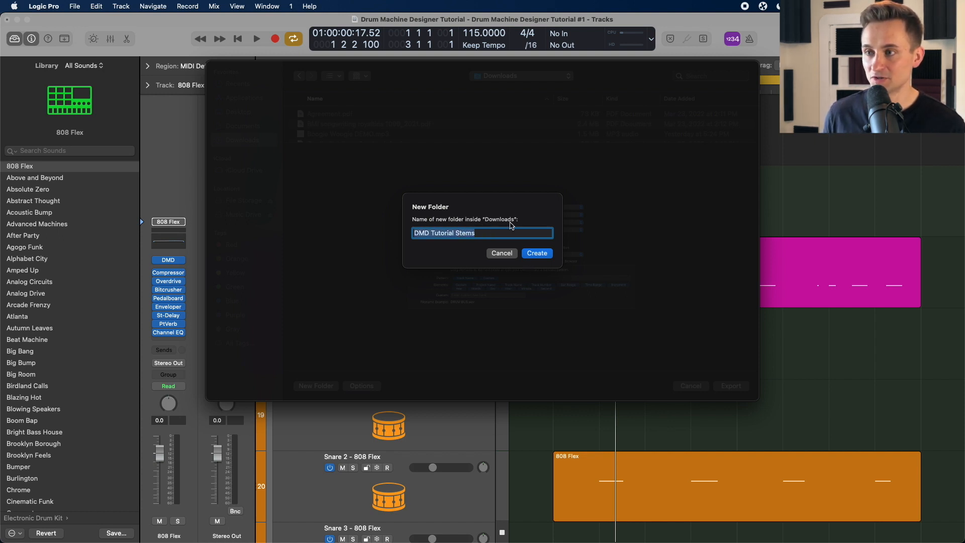
{"action": "left_click", "coordinate": [544, 253]}
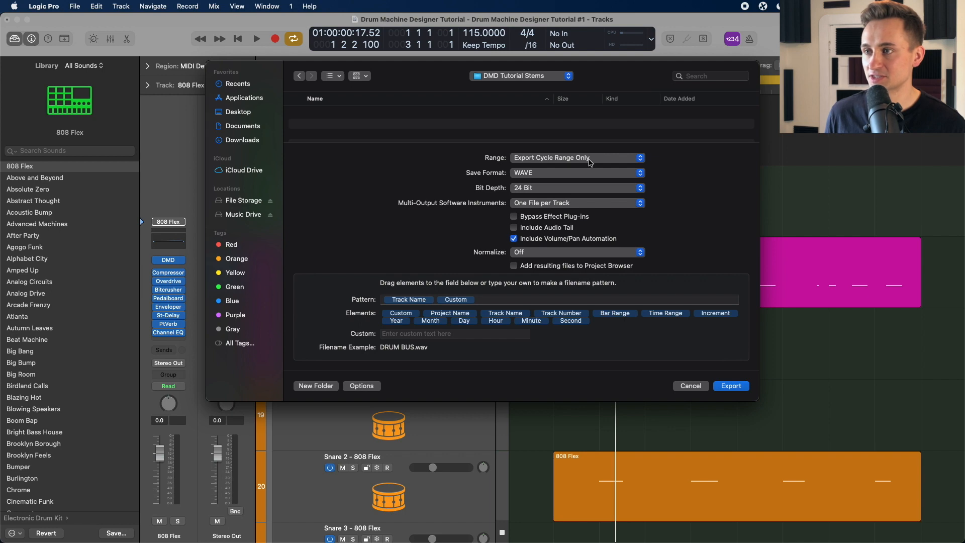
Review the export dialog's bit depth choices and its file options for multi-output software instruments
{"action": "left_click_drag", "start_coordinate": [694, 65], "coordinate": [685, 130]}
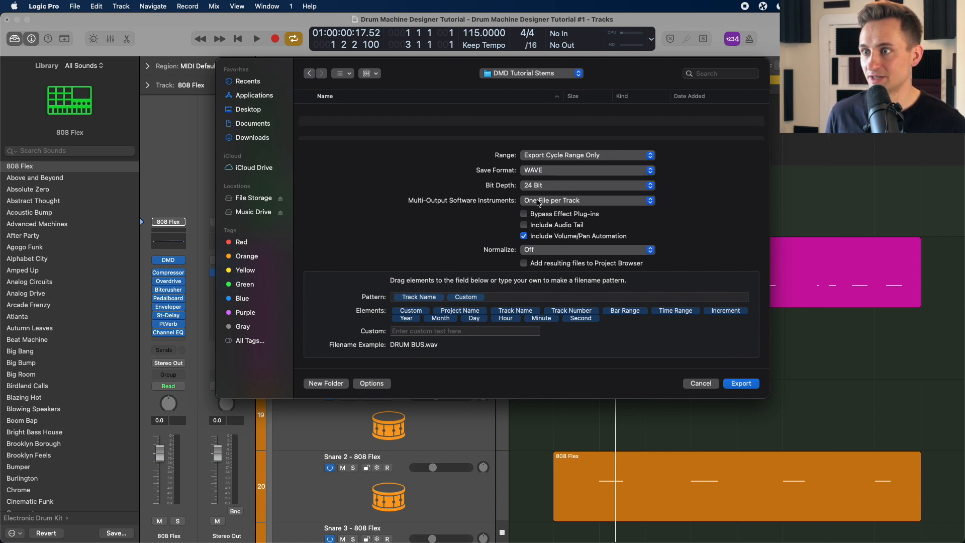
{"action": "left_click", "coordinate": [549, 185]}
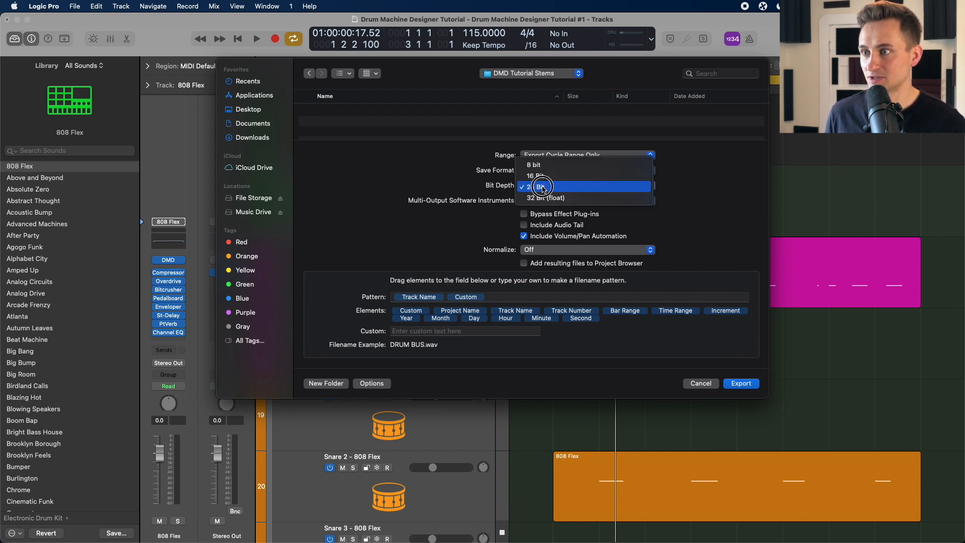
{"action": "left_click", "coordinate": [481, 189]}
{"action": "left_click", "coordinate": [528, 188]}
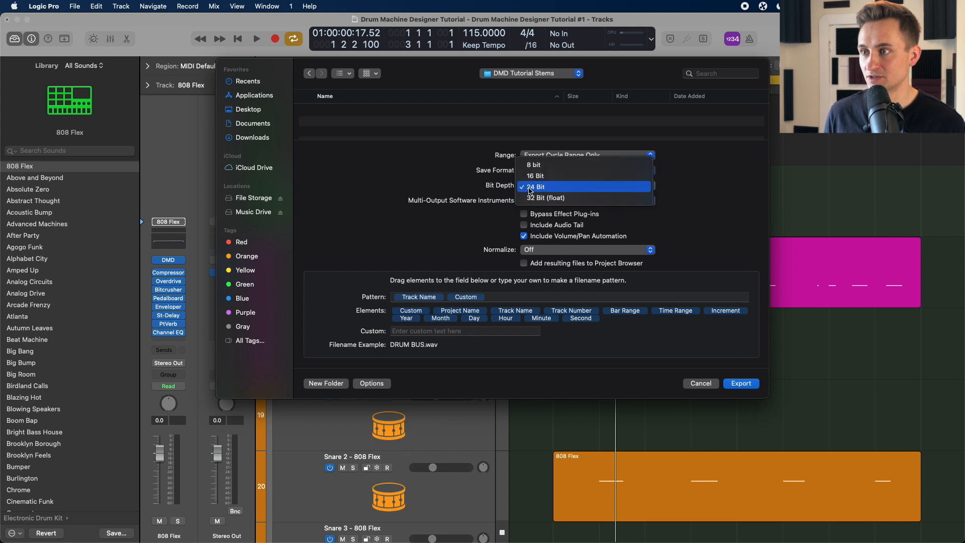
{"action": "left_click", "coordinate": [478, 182]}
{"action": "left_click", "coordinate": [537, 201]}
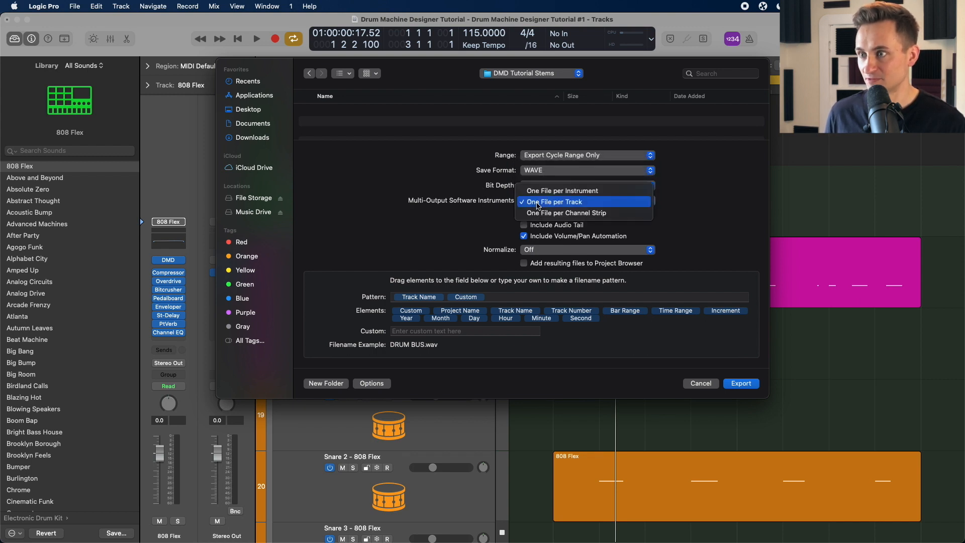
{"action": "left_click", "coordinate": [463, 206]}
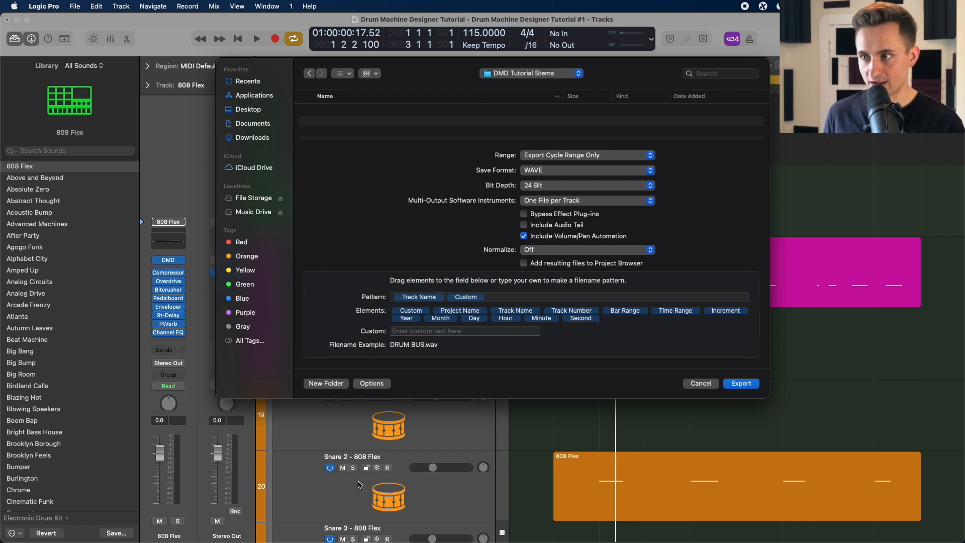
{"action": "left_click", "coordinate": [599, 199]}
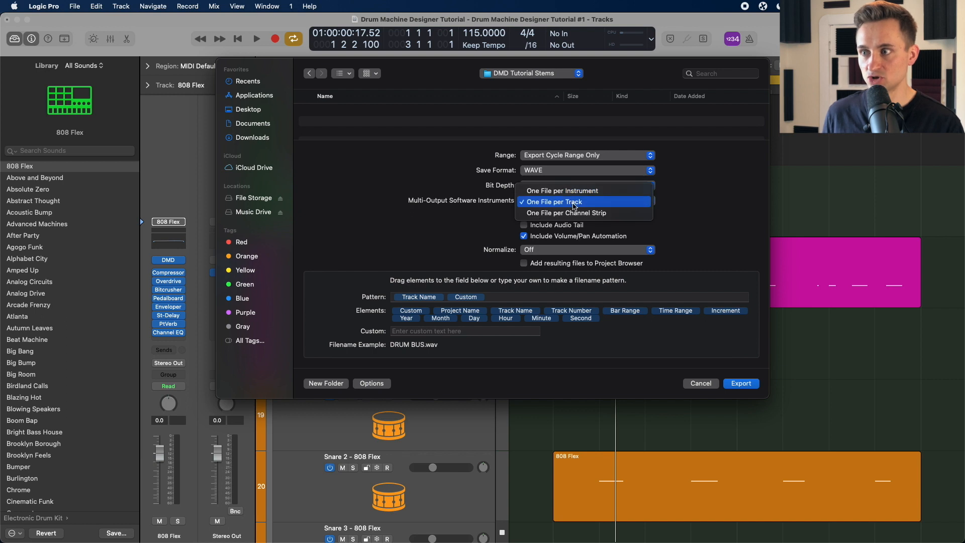
{"action": "left_click", "coordinate": [487, 202]}
Try One File per Channel Strip for multi-output software instruments, and return the option to One File per Track
{"action": "left_click", "coordinate": [537, 202]}
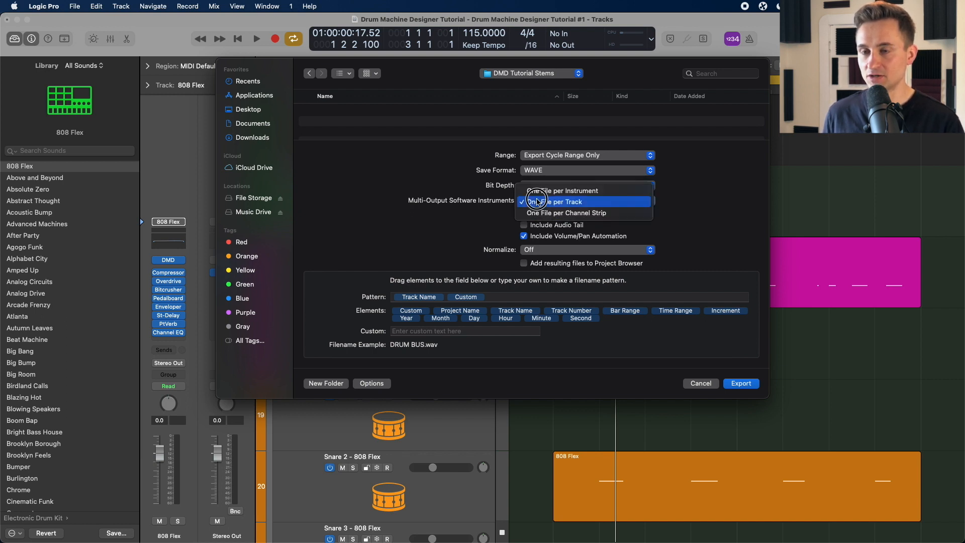
{"action": "left_click", "coordinate": [559, 216]}
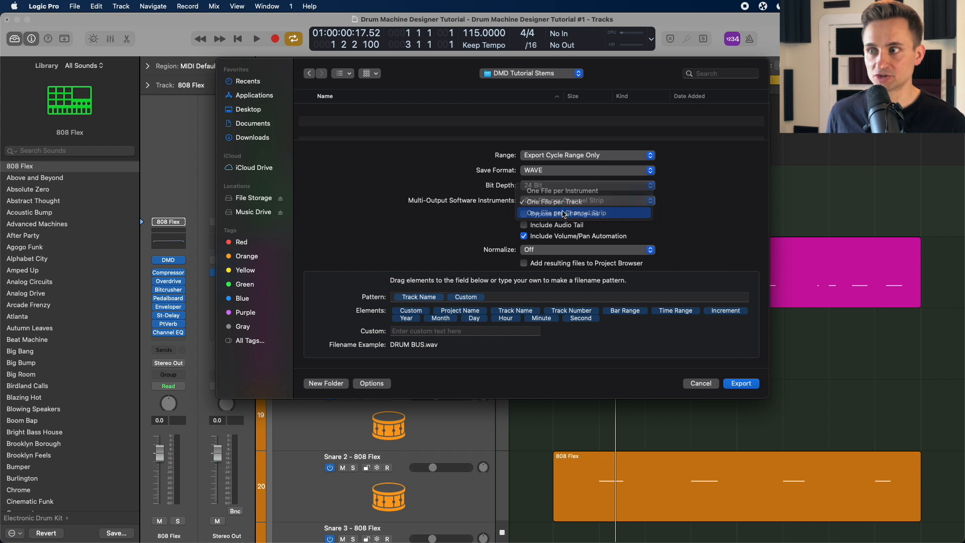
{"action": "left_click", "coordinate": [561, 201]}
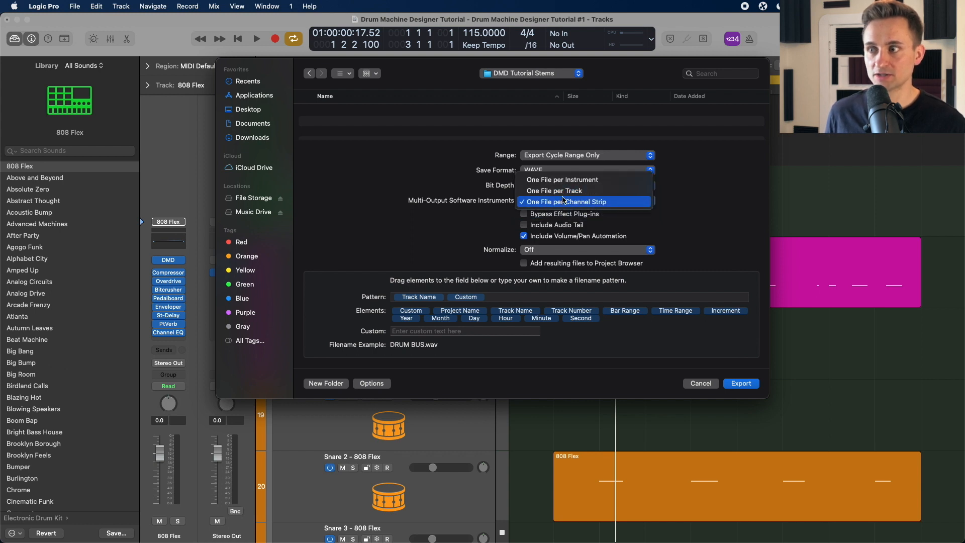
{"action": "left_click", "coordinate": [555, 193]}
{"action": "left_click", "coordinate": [555, 201]}
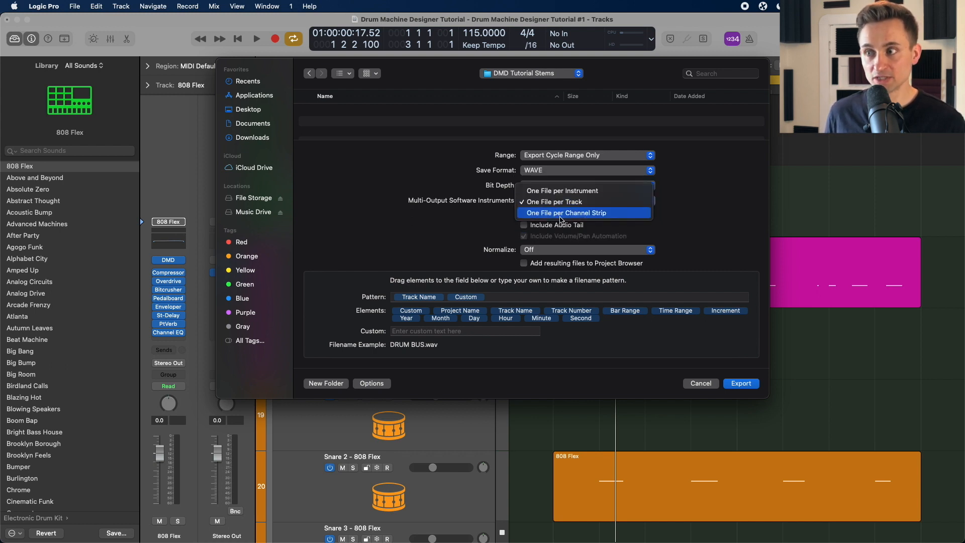
{"action": "left_click", "coordinate": [478, 203]}
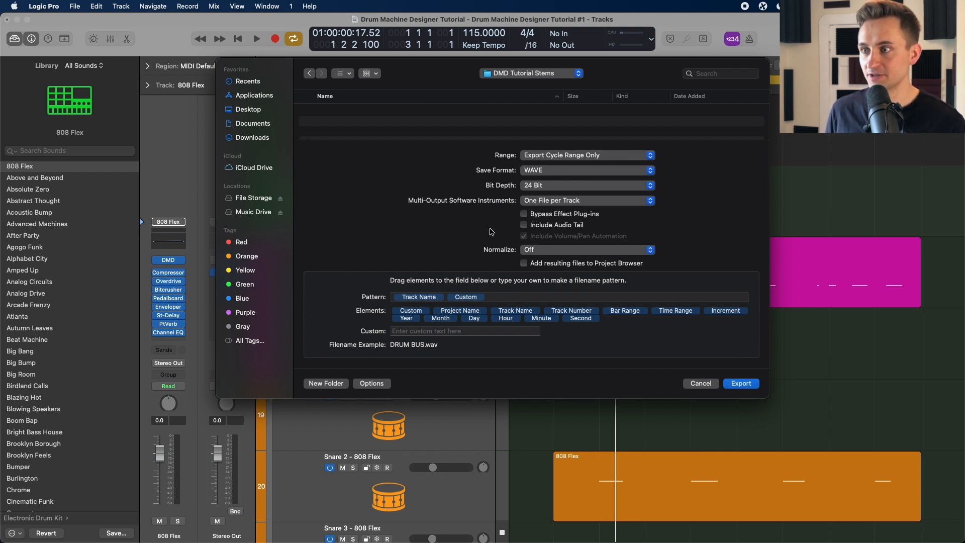
Include the audio tail in the exported files and check the available Normalize choices
{"action": "left_click", "coordinate": [526, 226]}
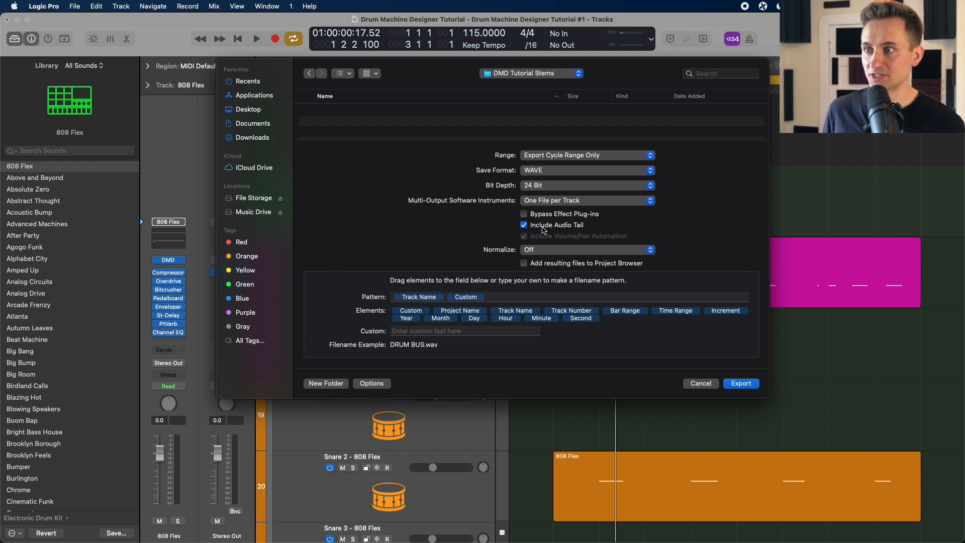
{"action": "left_click", "coordinate": [534, 251]}
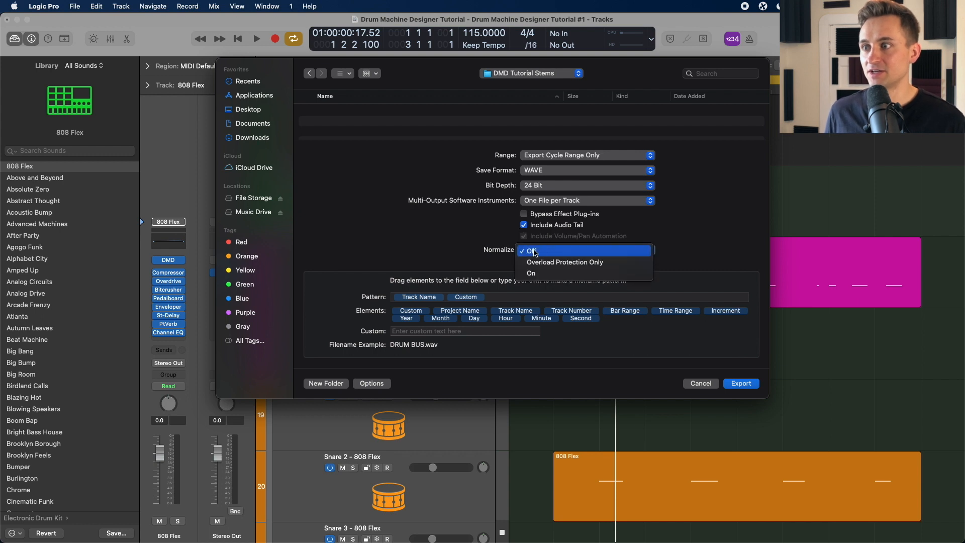
{"action": "left_click", "coordinate": [495, 254]}
{"action": "left_click", "coordinate": [529, 251]}
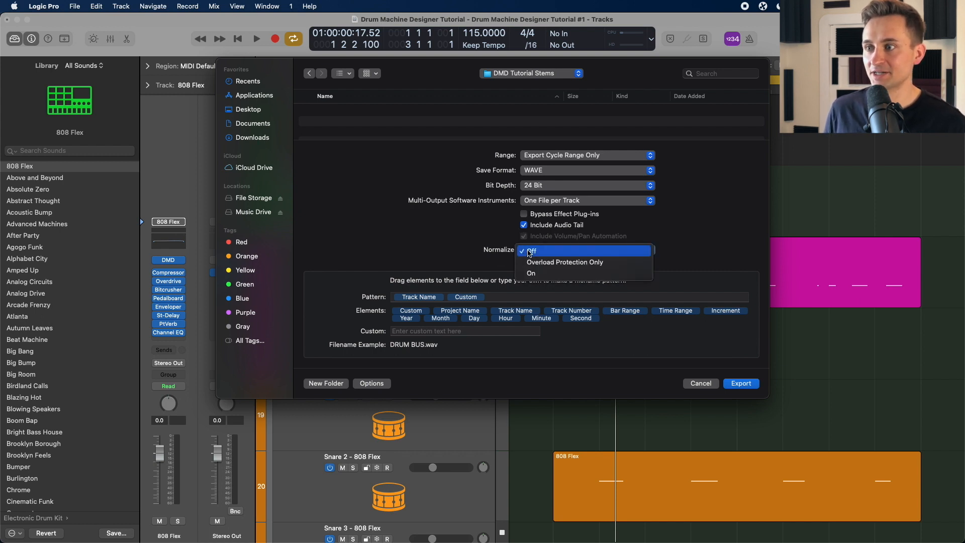
{"action": "left_click", "coordinate": [507, 253]}
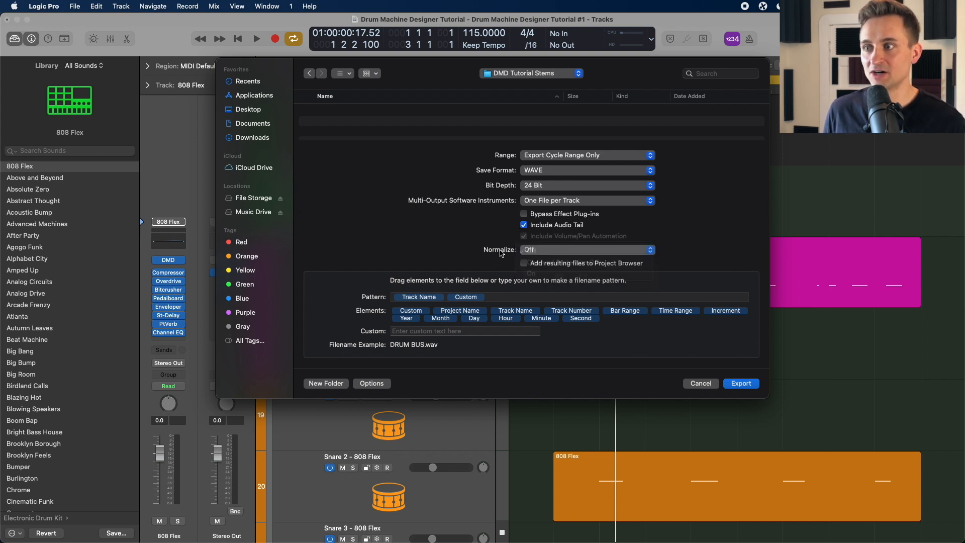
Try Overload Protection Only as the Normalize setting, and switch it back to Off
{"action": "left_click", "coordinate": [533, 252]}
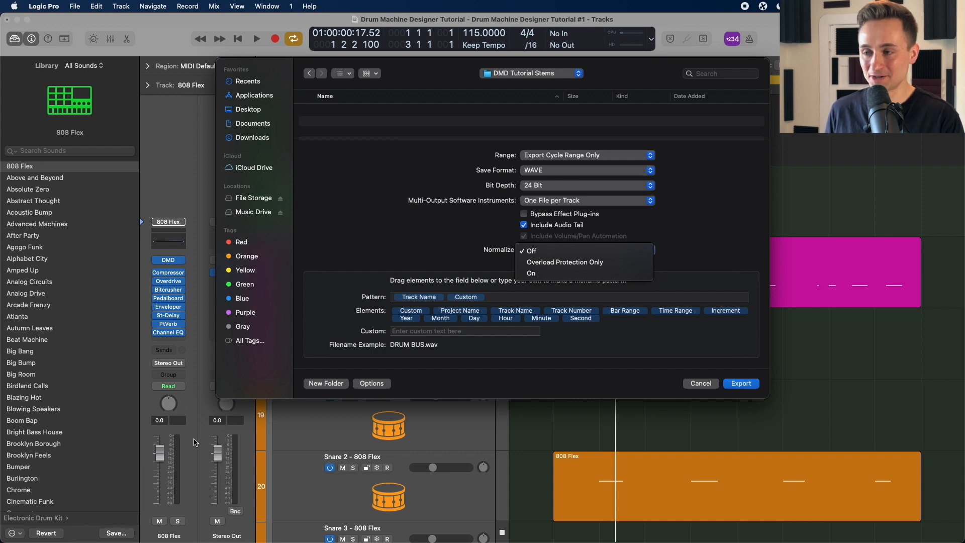
{"action": "left_click", "coordinate": [571, 263]}
{"action": "left_click", "coordinate": [555, 250]}
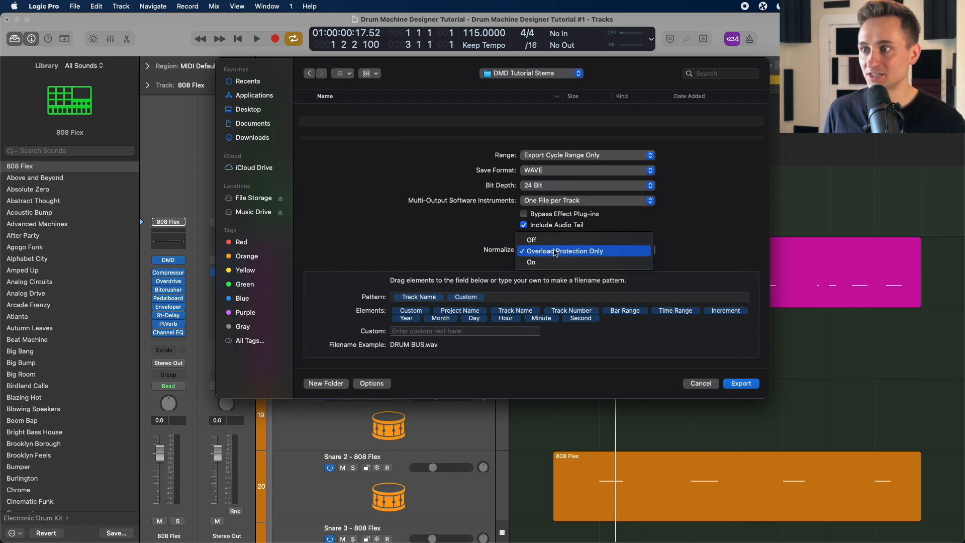
{"action": "left_click", "coordinate": [548, 239]}
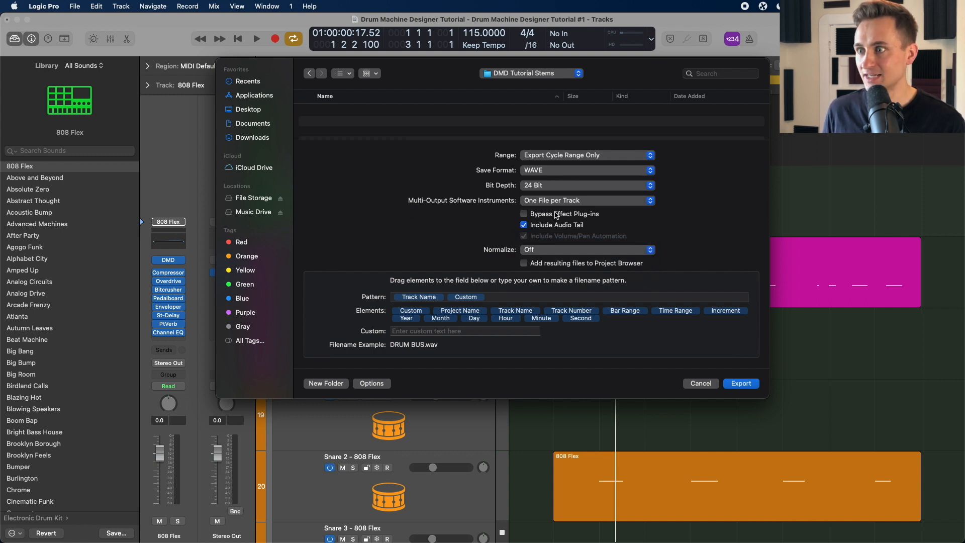
Keep Normalize set to Off and export all tracks to the DMD Tutorial Stems folder
{"action": "left_click", "coordinate": [539, 250]}
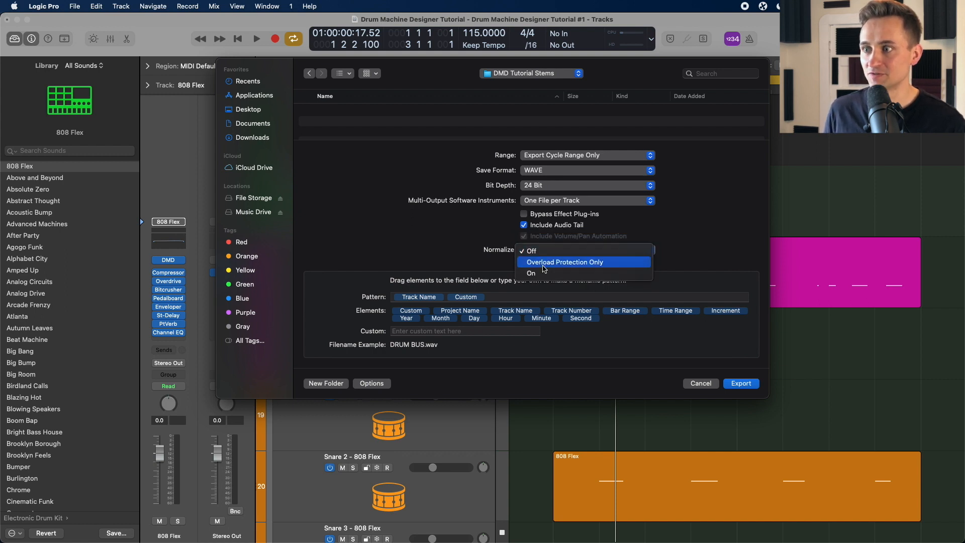
{"action": "left_click", "coordinate": [503, 256]}
{"action": "left_click", "coordinate": [519, 251]}
{"action": "left_click", "coordinate": [470, 250]}
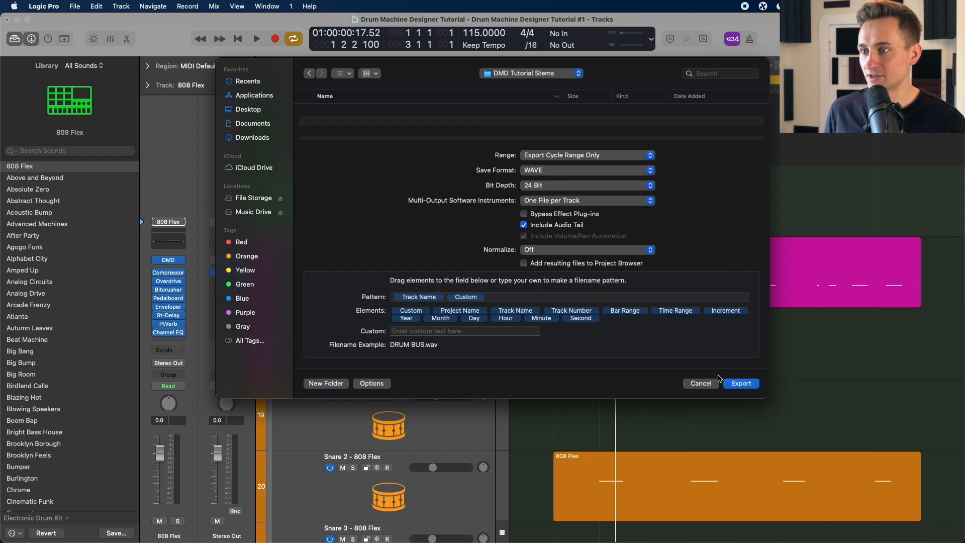
{"action": "left_click", "coordinate": [740, 384]}
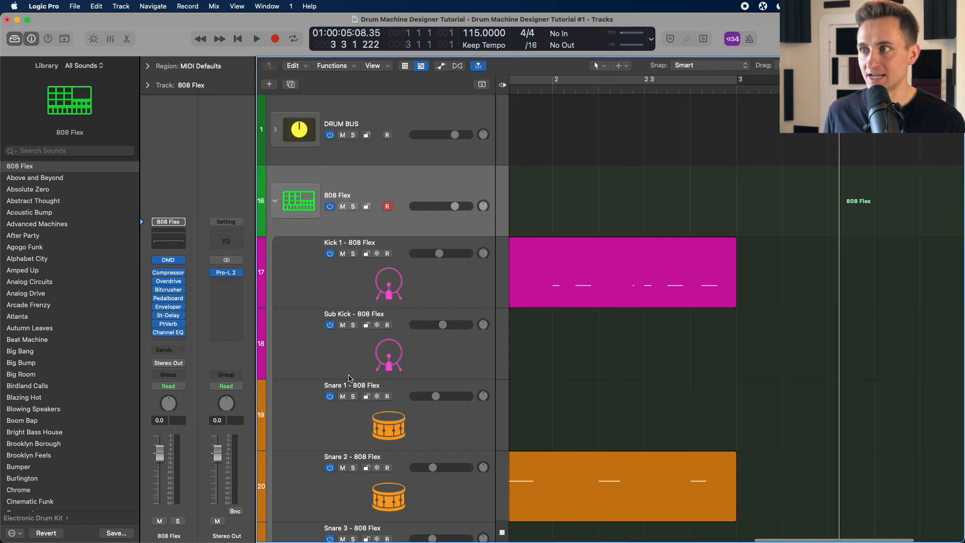
Switch to the DMD Tutorial Stems folder in Finder and preview 808 Flex_2.wav
{"action": "left_click", "coordinate": [173, 520]}
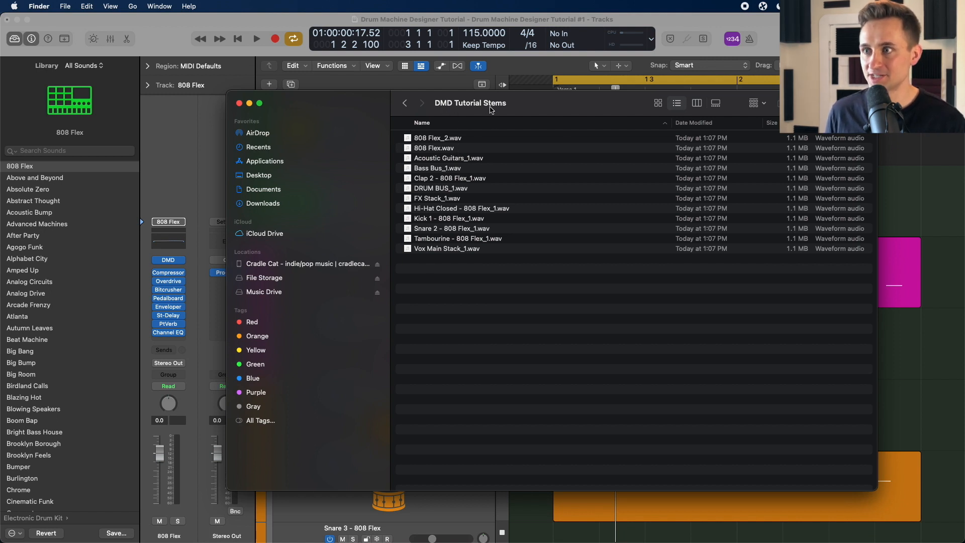
{"action": "left_click", "coordinate": [462, 138]}
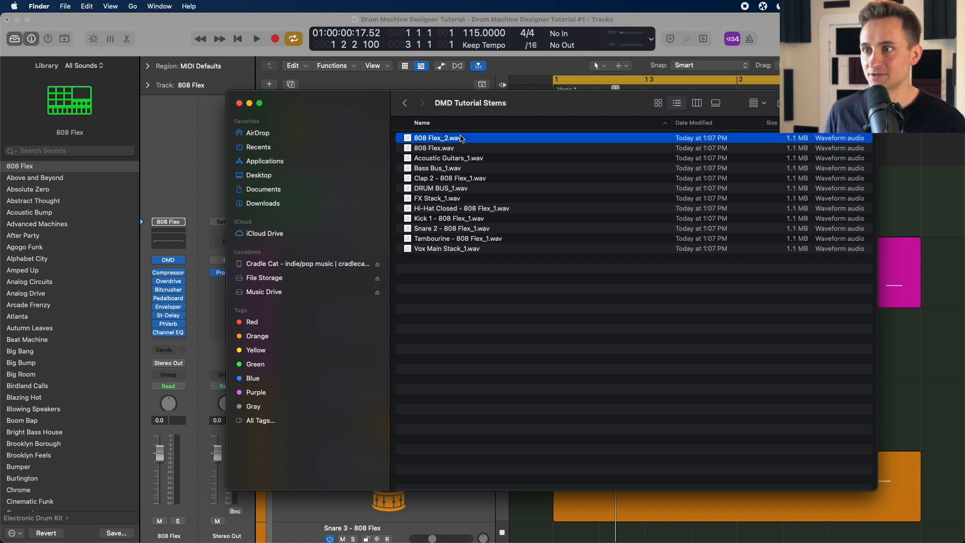
{"action": "key", "text": "space"}
{"action": "key", "text": "space"}
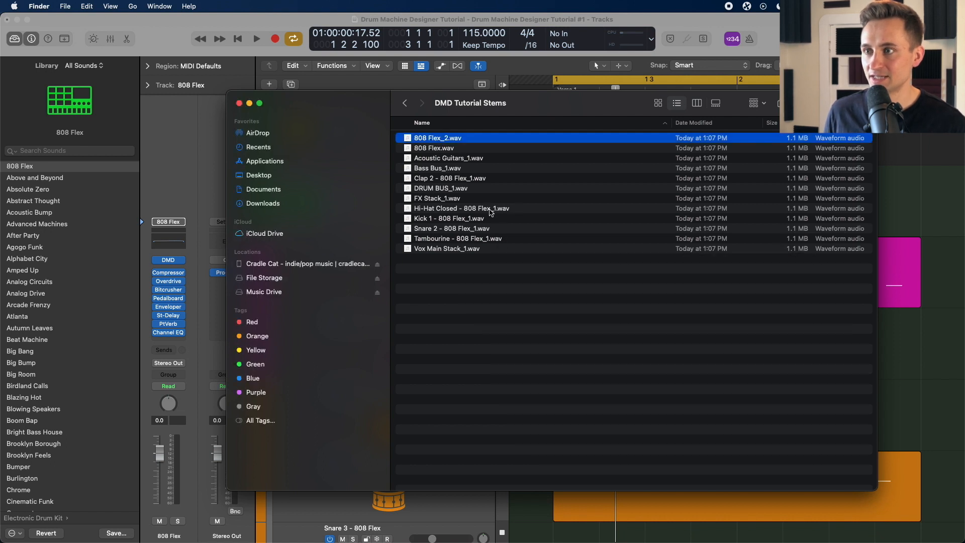
Listen to previews of the exported stems Acoustic Guitars_1.wav and 808 Flex.wav
{"action": "left_click", "coordinate": [461, 158]}
{"action": "key", "text": "space"}
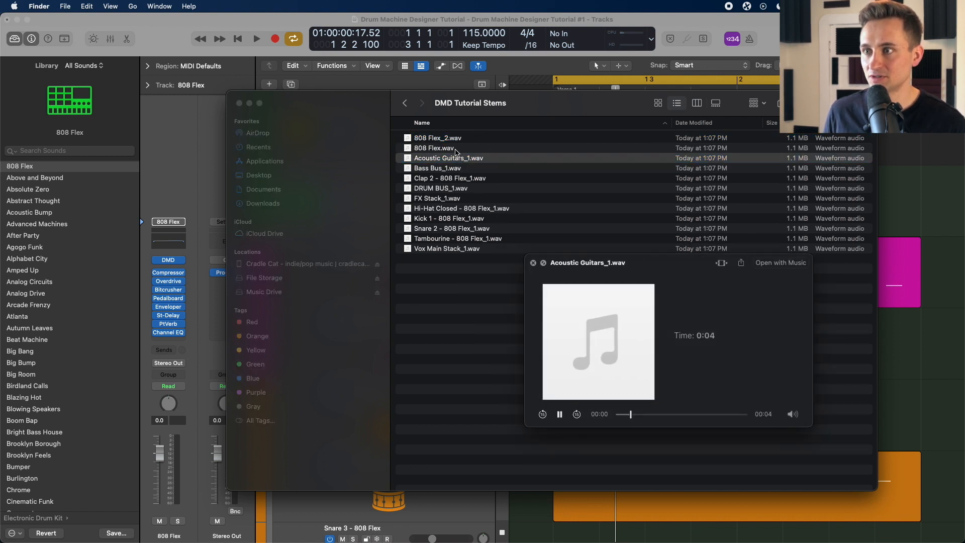
{"action": "key", "text": "space"}
{"action": "left_click", "coordinate": [454, 149]}
{"action": "key", "text": "space"}
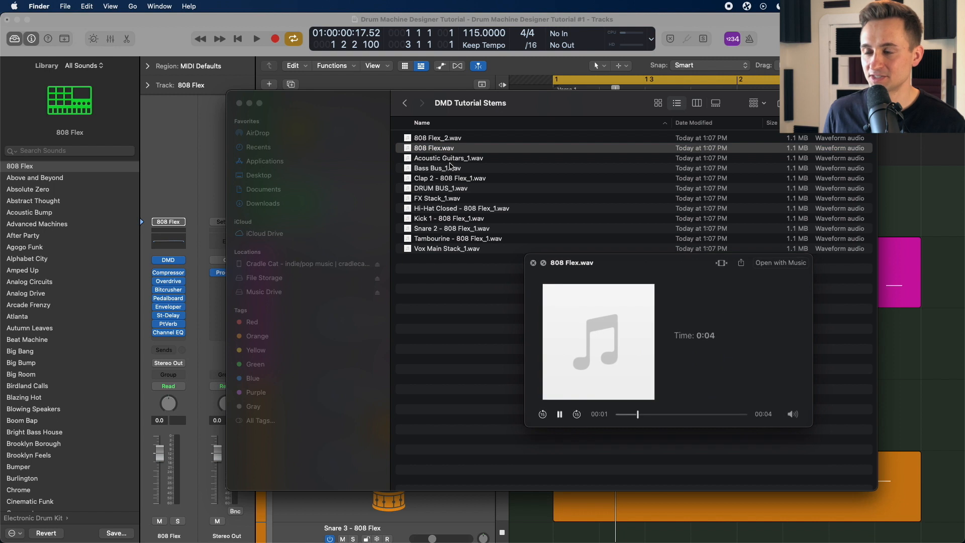
{"action": "key", "text": "space"}
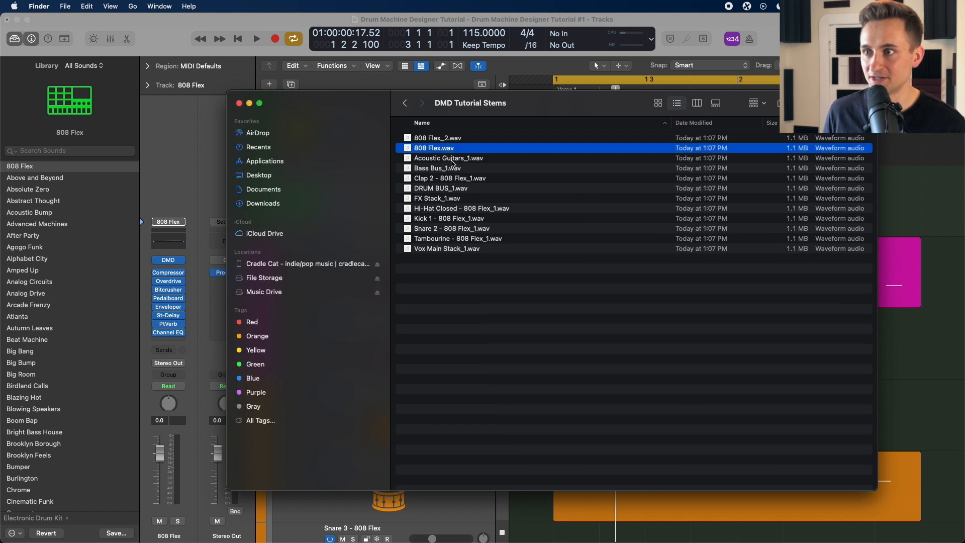
Go through the other exported stems, preview Hi-Hat Closed - 808 Flex_1.wav, and select Kick 1 - 808 Flex_1.wav
{"action": "left_click", "coordinate": [450, 160]}
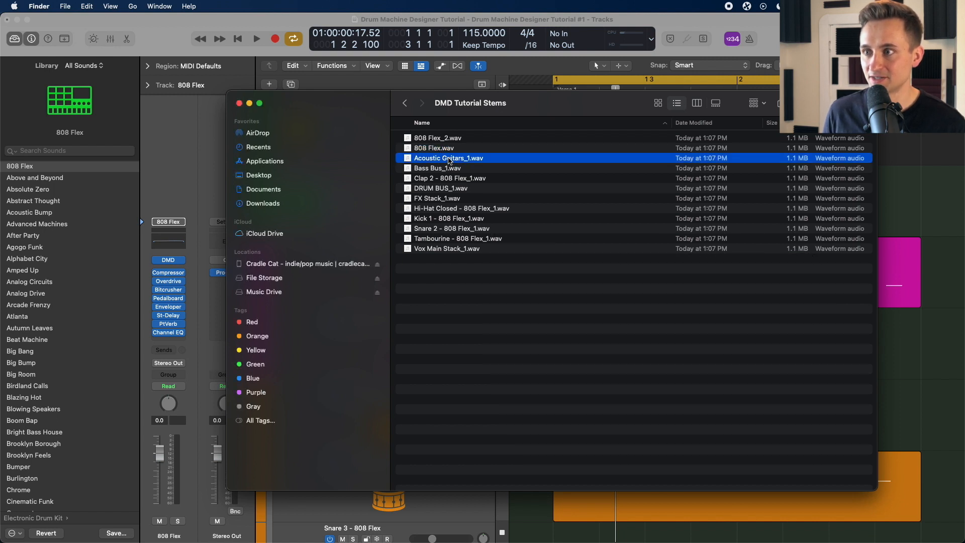
{"action": "left_click", "coordinate": [437, 179]}
{"action": "left_click", "coordinate": [433, 190]}
{"action": "left_click", "coordinate": [427, 200]}
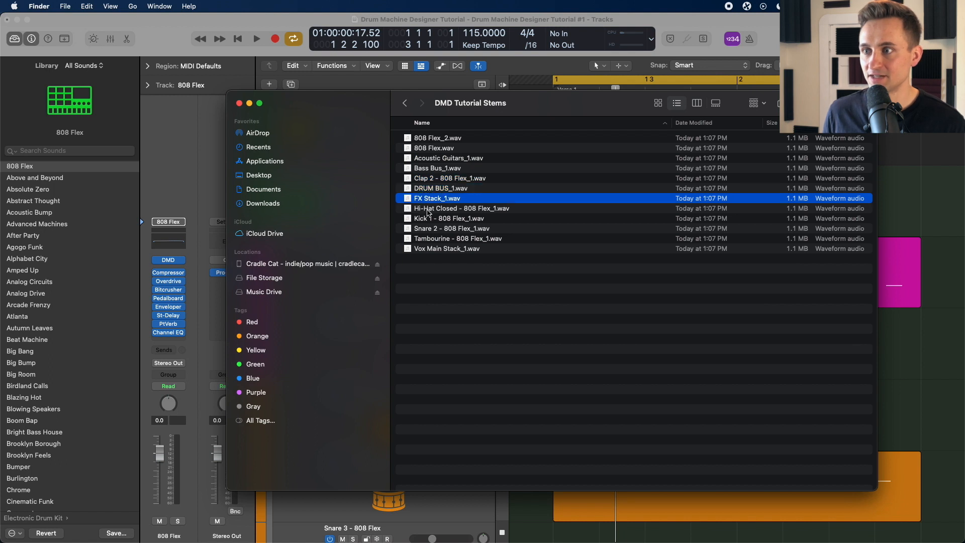
{"action": "left_click", "coordinate": [429, 210]}
{"action": "key", "text": "space"}
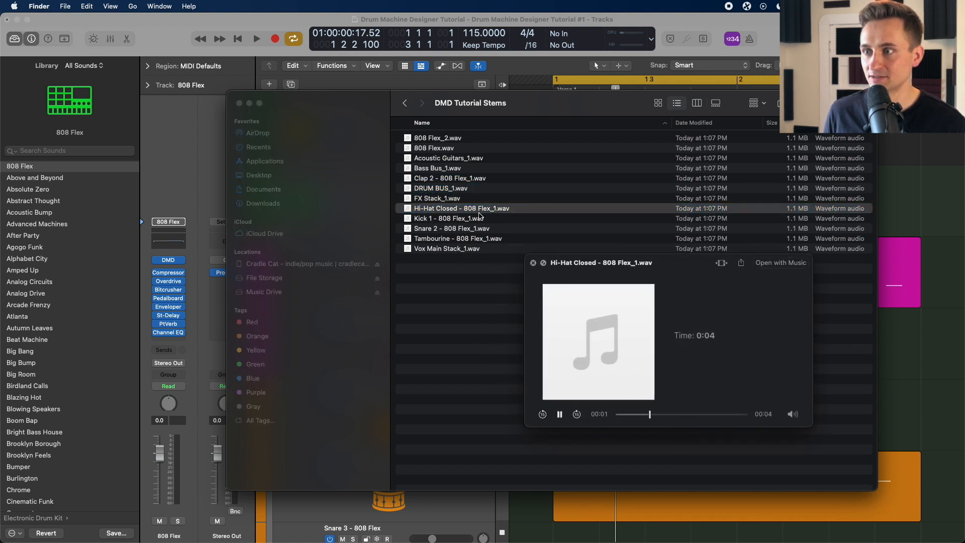
{"action": "key", "text": "space"}
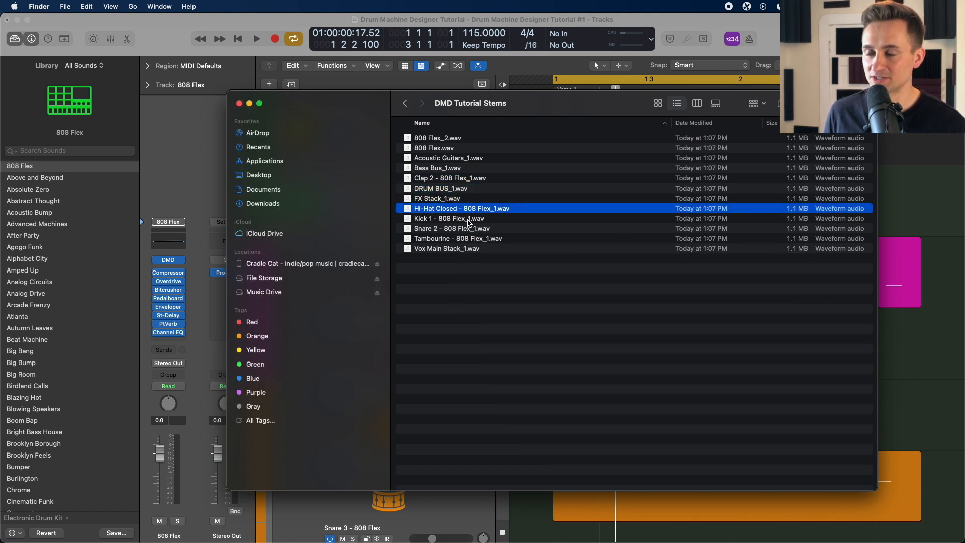
{"action": "left_click", "coordinate": [469, 220]}
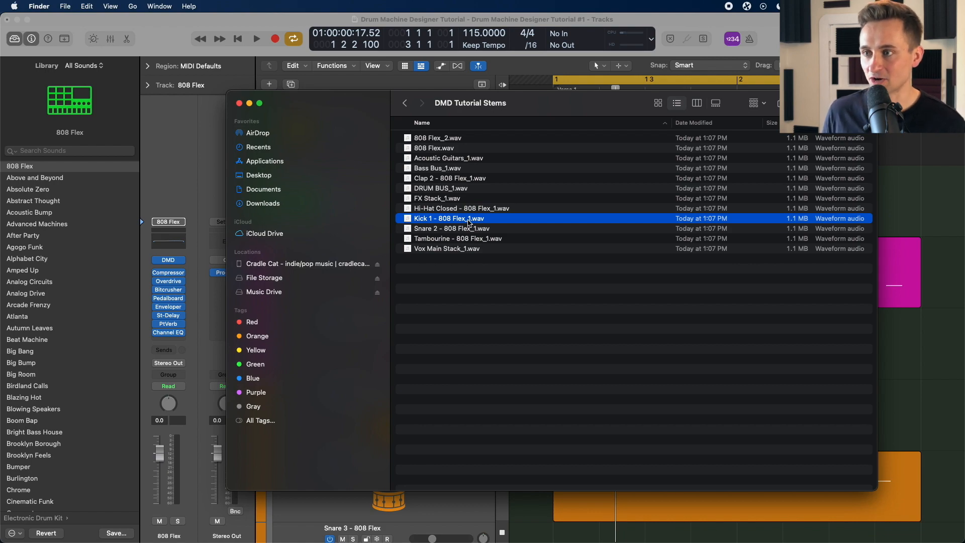